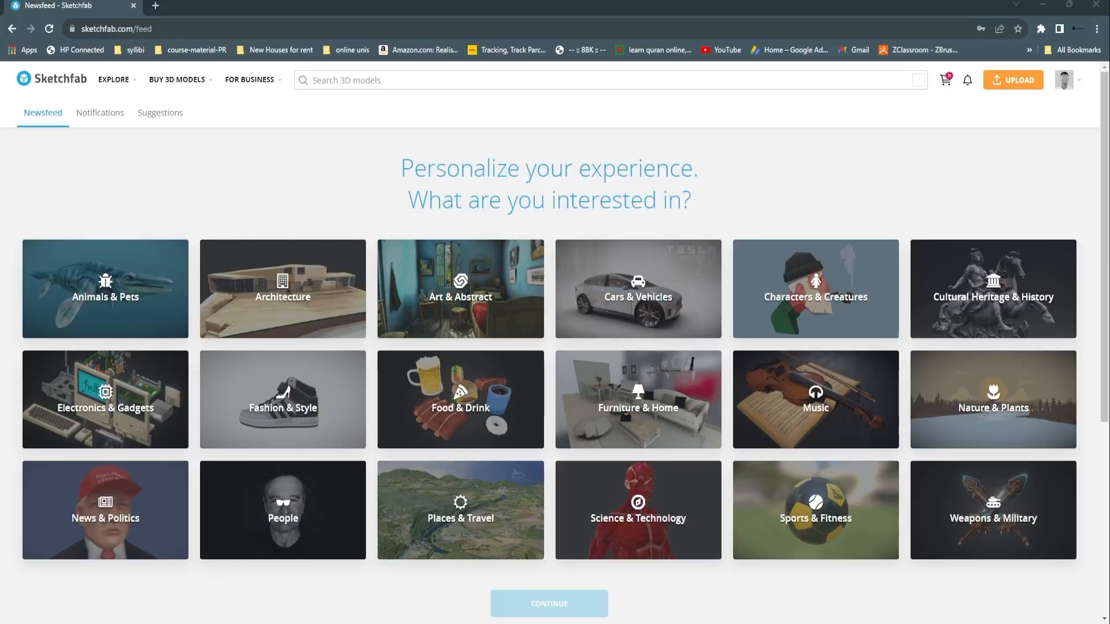
Step: Search the 3D models for "Audio Cassete" and limit the results to downloadable models
{"action": "left_click", "coordinate": [378, 82]}
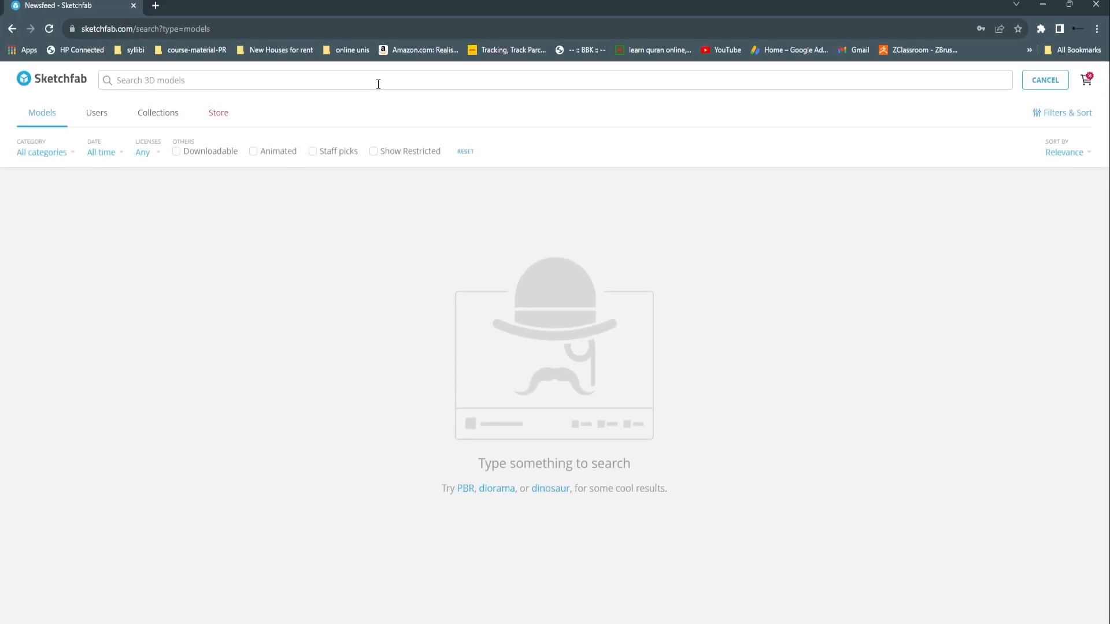
{"action": "type", "text": "Audio "}
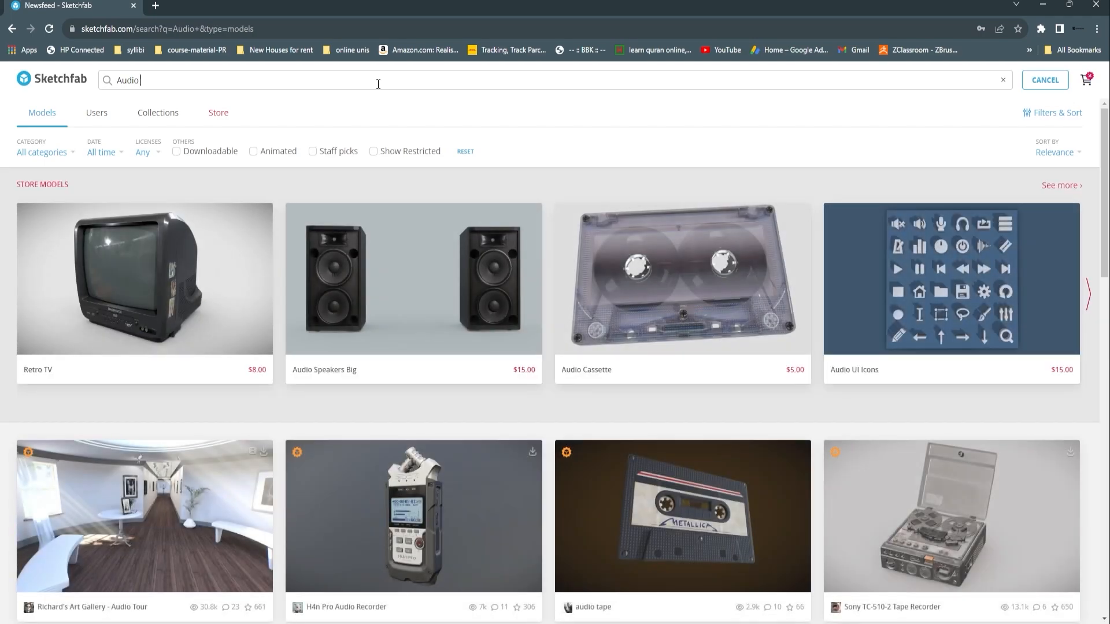
{"action": "type", "text": "Cassete"}
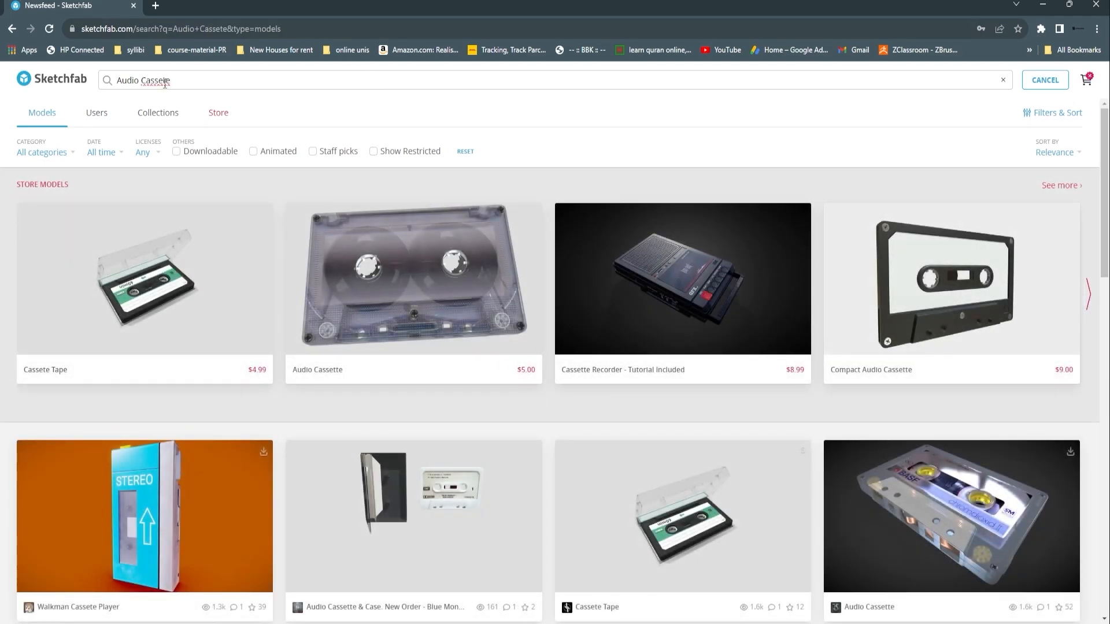
{"action": "left_click", "coordinate": [177, 152]}
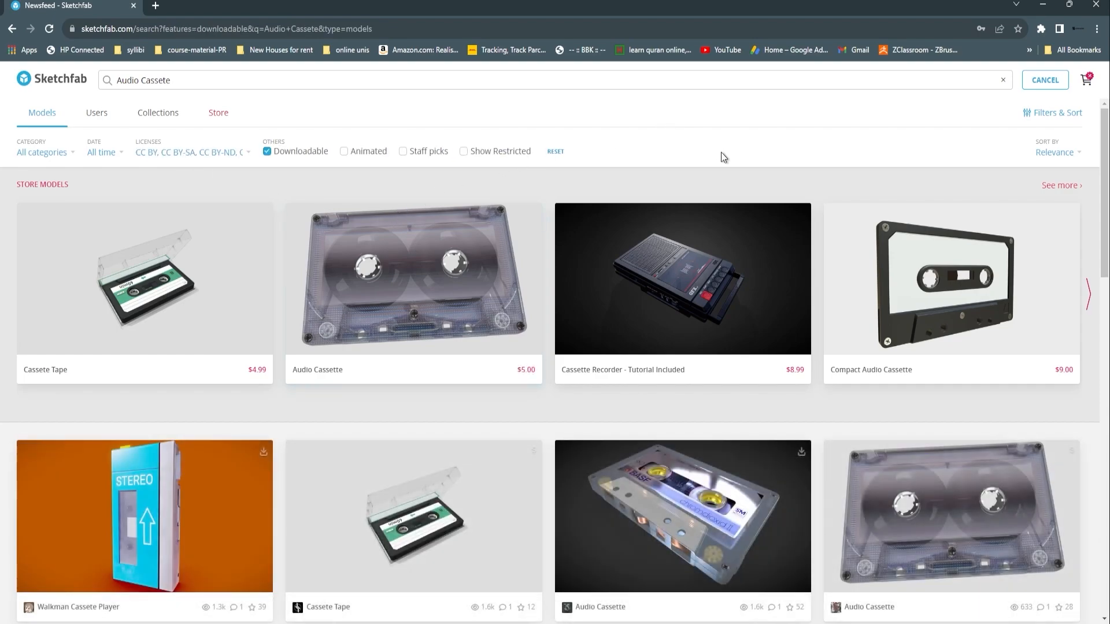
Step: Browse the downloadable cassette models and open the yellow-and-black Music Cassette model
{"action": "scroll", "coordinate": [722, 156], "scroll_direction": "down", "scroll_amount": 4}
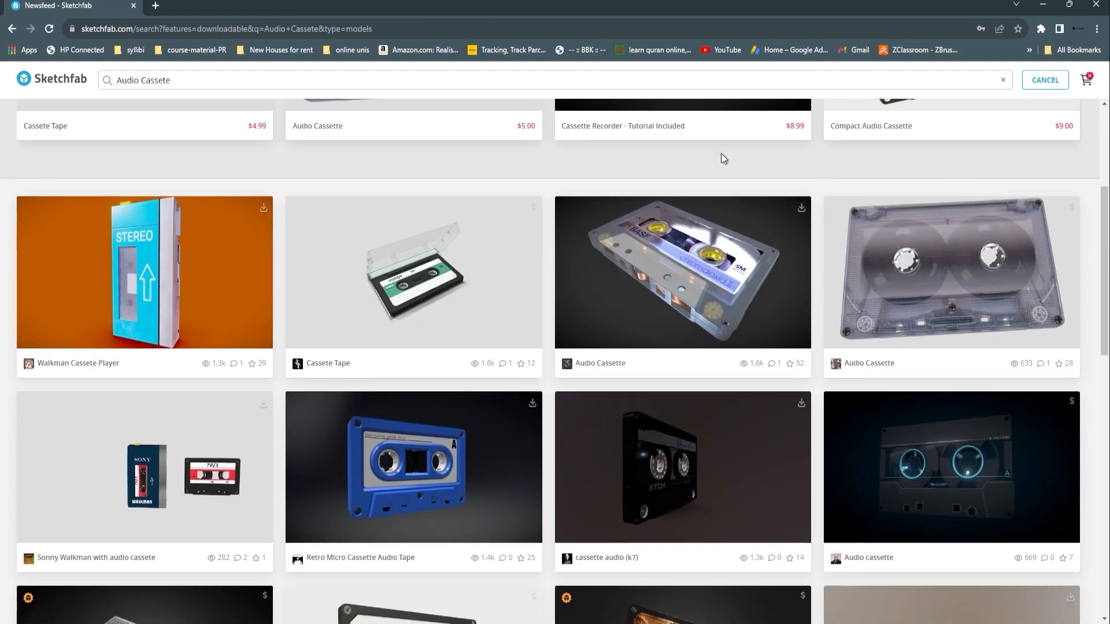
{"action": "scroll", "coordinate": [722, 155], "scroll_direction": "down", "scroll_amount": 2}
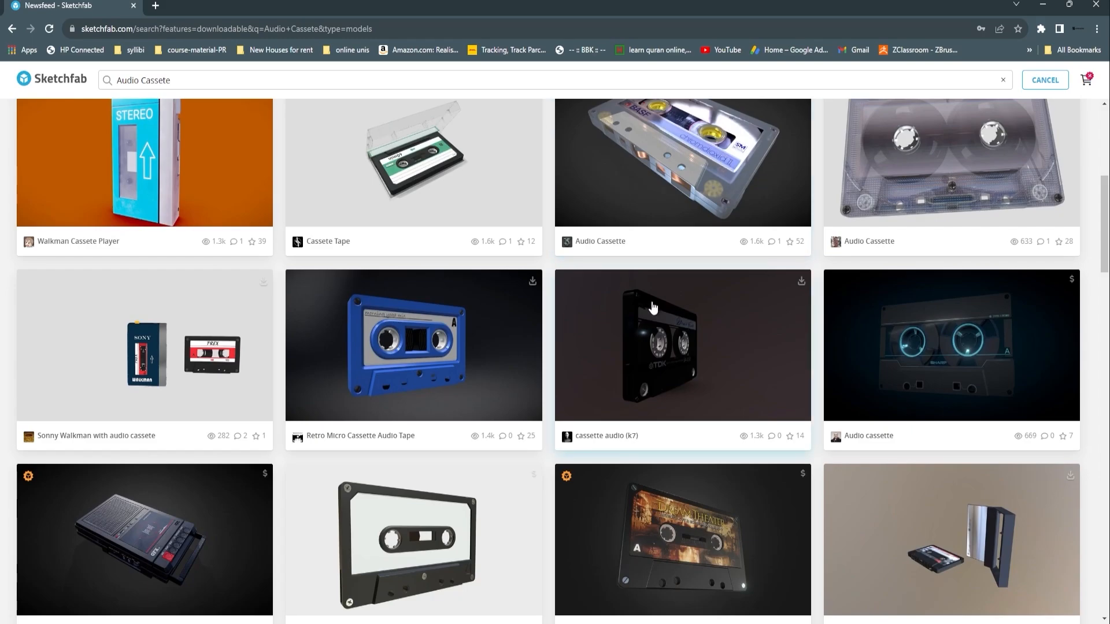
{"action": "scroll", "coordinate": [655, 306], "scroll_direction": "down", "scroll_amount": 6}
{"action": "scroll", "coordinate": [654, 296], "scroll_direction": "down", "scroll_amount": 2}
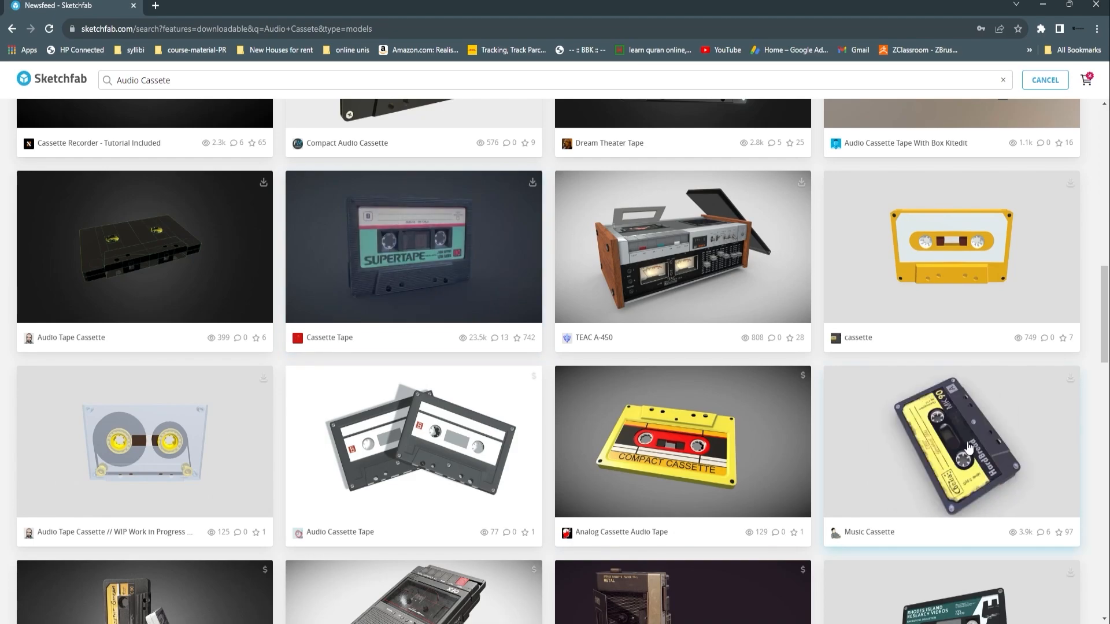
{"action": "left_click", "coordinate": [1017, 416]}
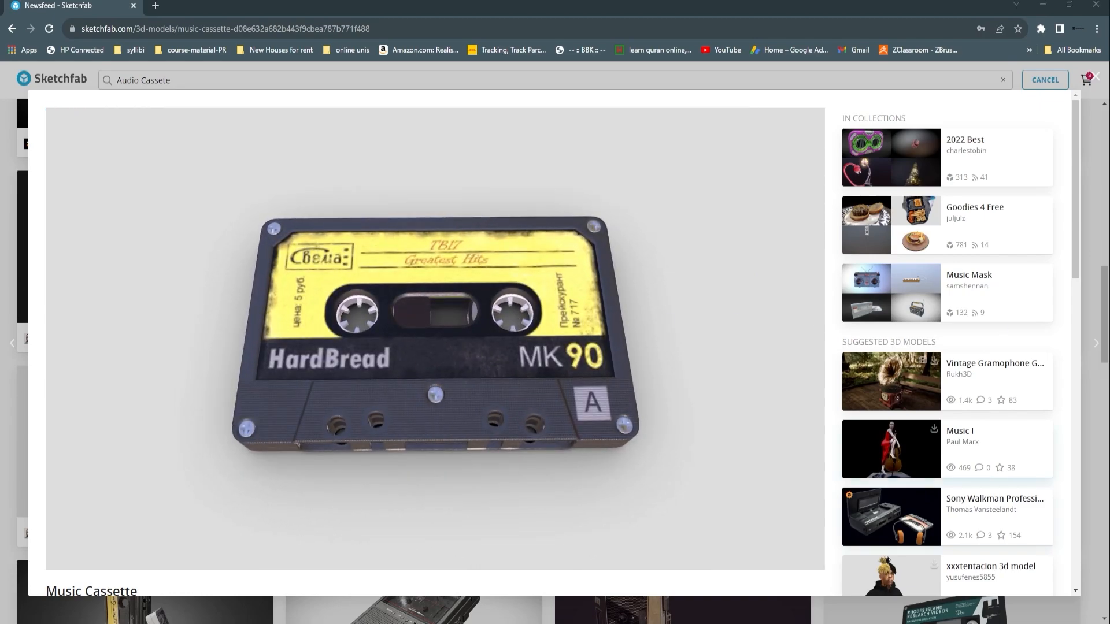
Step: Download the free Music Cassette model in the converted USDZ format
{"action": "scroll", "coordinate": [435, 347], "scroll_direction": "down", "scroll_amount": 5}
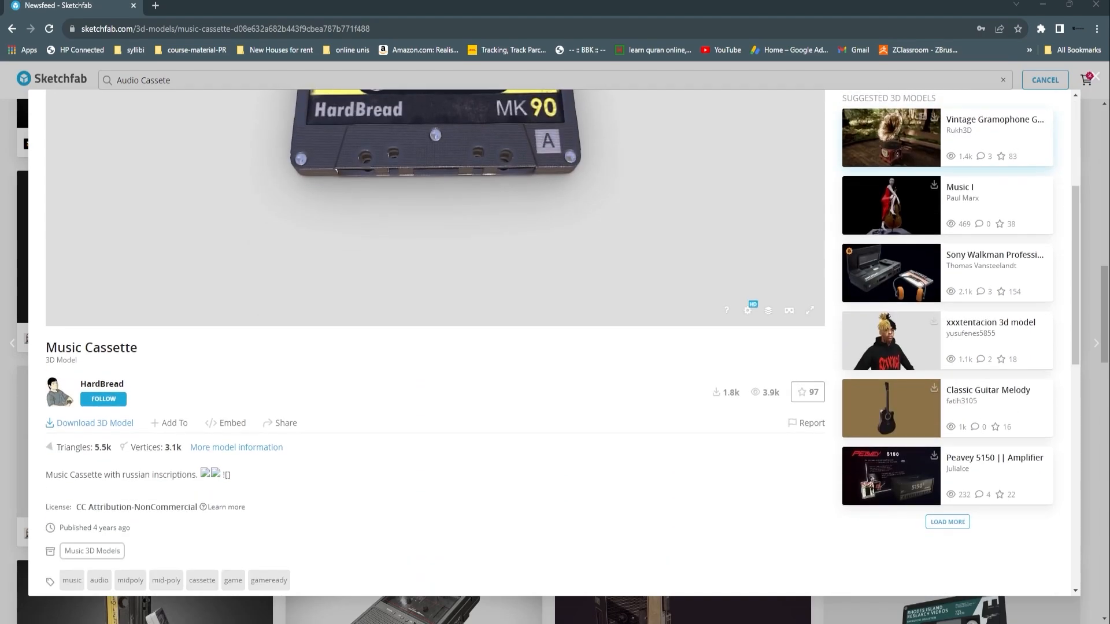
{"action": "scroll", "coordinate": [435, 341], "scroll_direction": "down", "scroll_amount": 3}
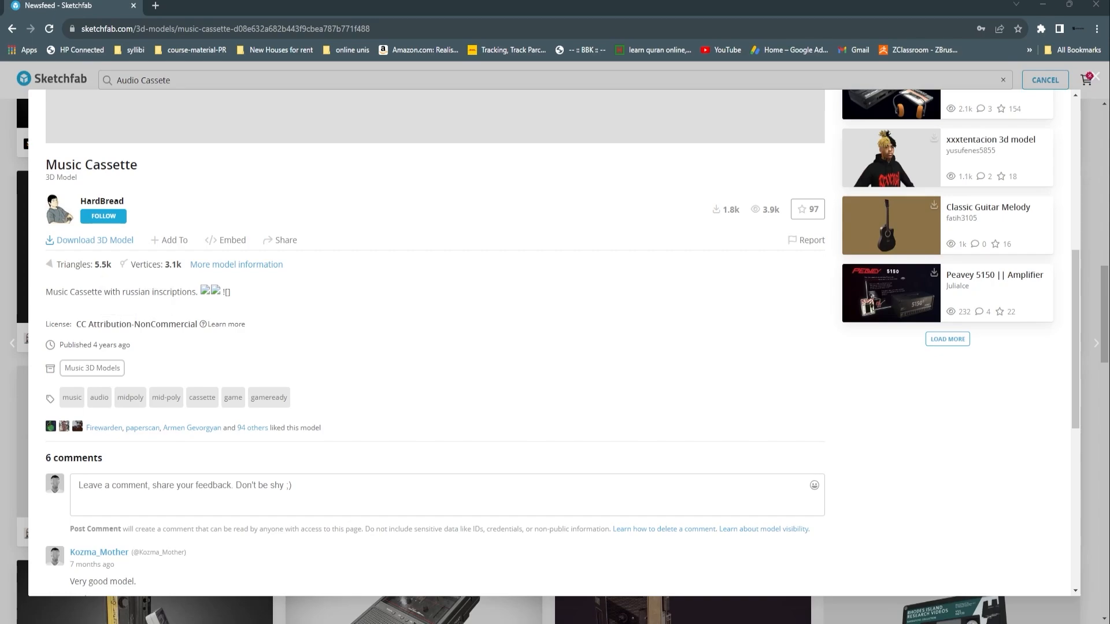
{"action": "left_click", "coordinate": [114, 242]}
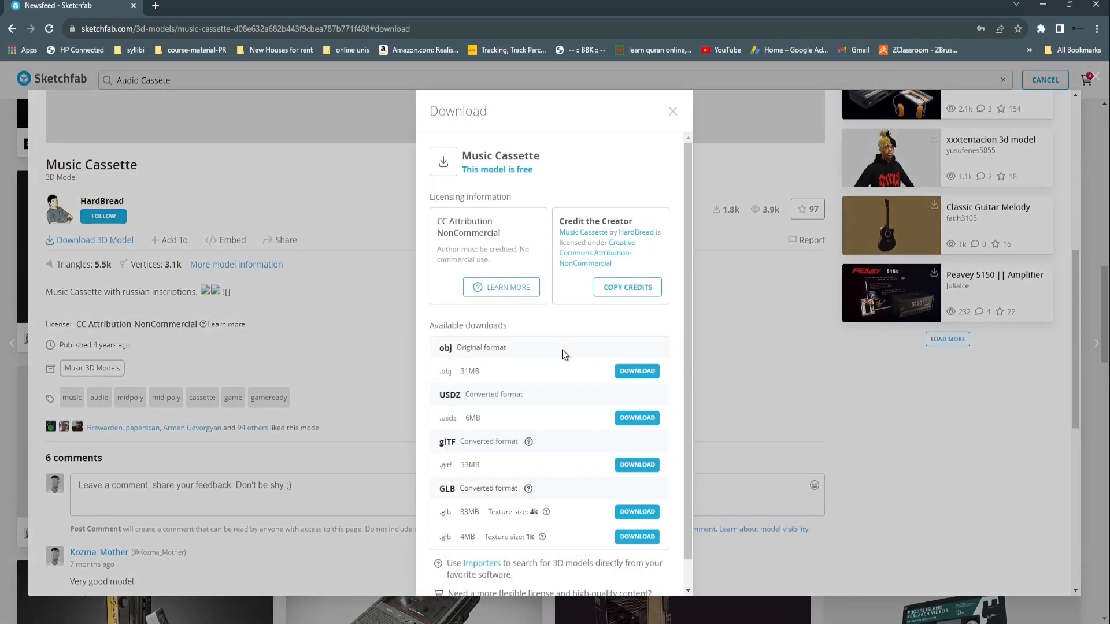
{"action": "left_click", "coordinate": [643, 418]}
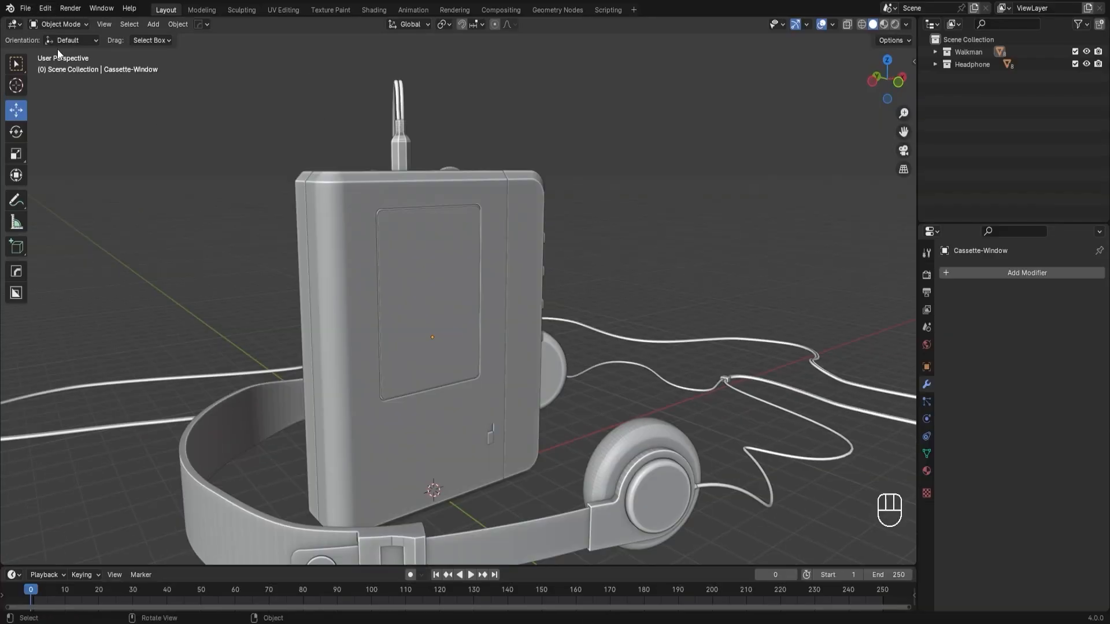
Step: Switch to Blender and import the downloaded cassette model as Universal Scene Description (.usd*) into the Walkman scene
{"action": "left_click", "coordinate": [26, 8]}
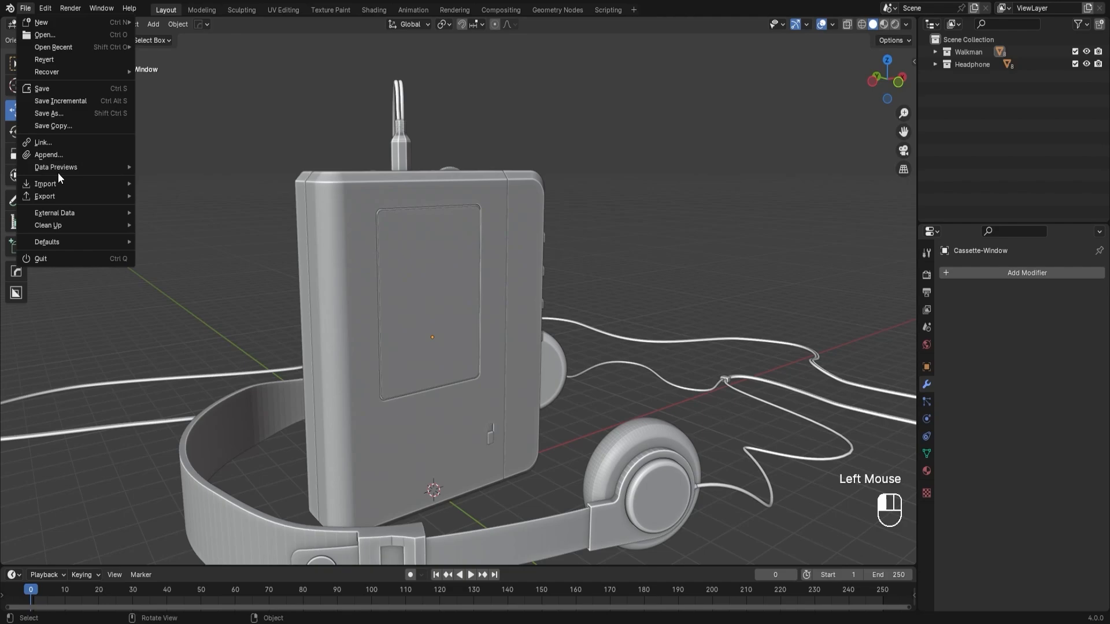
{"action": "mouse_move", "coordinate": [58, 182]}
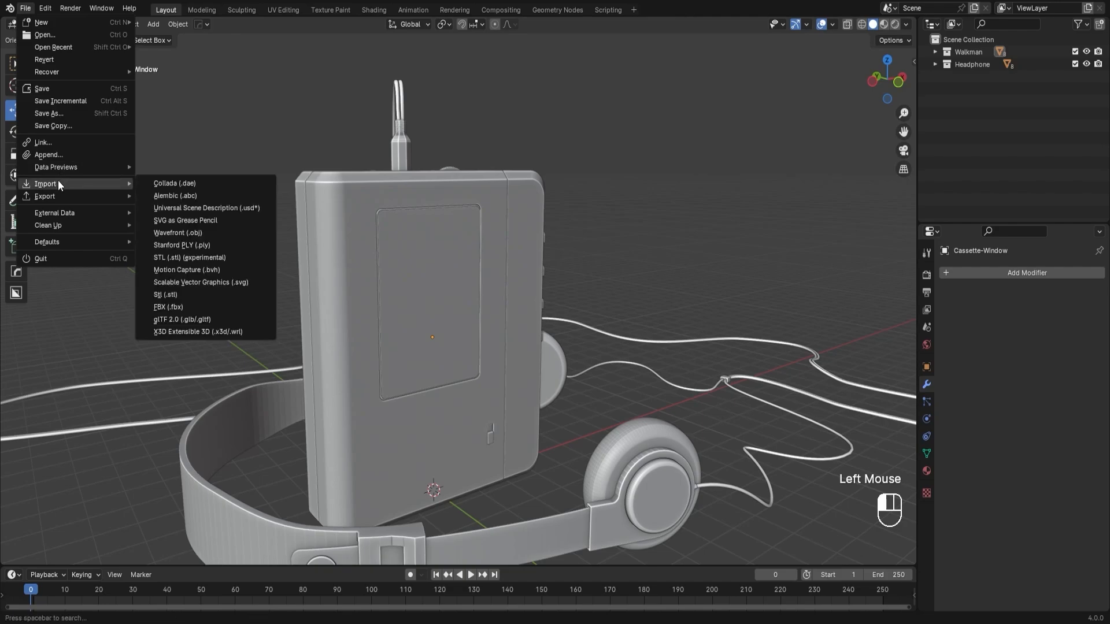
{"action": "left_click", "coordinate": [248, 207]}
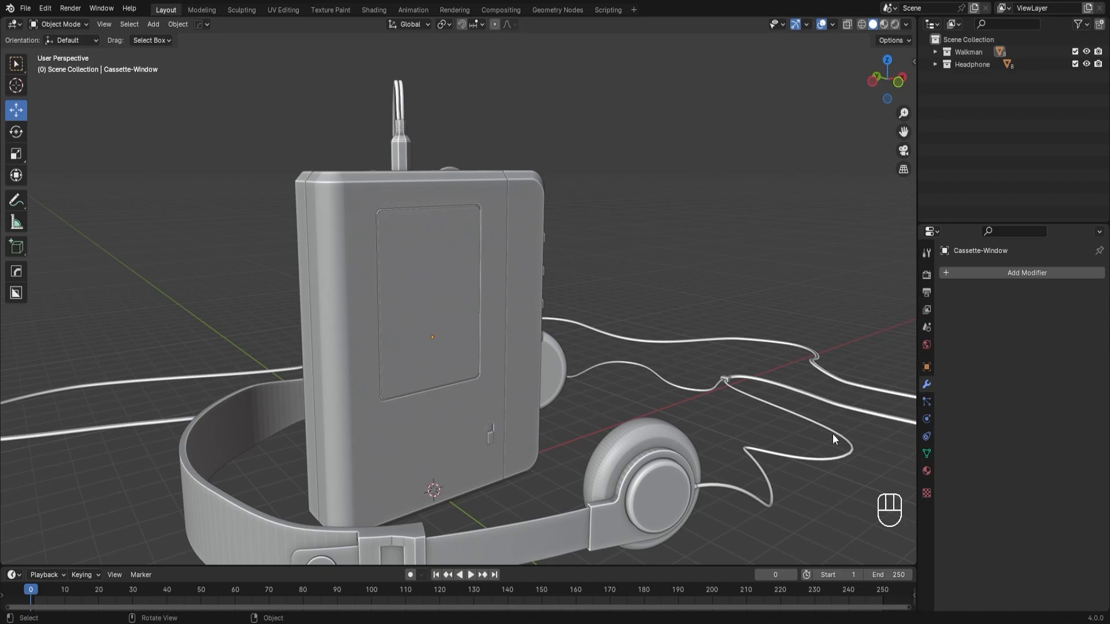
{"action": "scroll", "coordinate": [622, 363], "scroll_direction": "down", "scroll_amount": 2}
{"action": "middle_click_drag", "start_coordinate": [622, 363], "coordinate": [584, 417]}
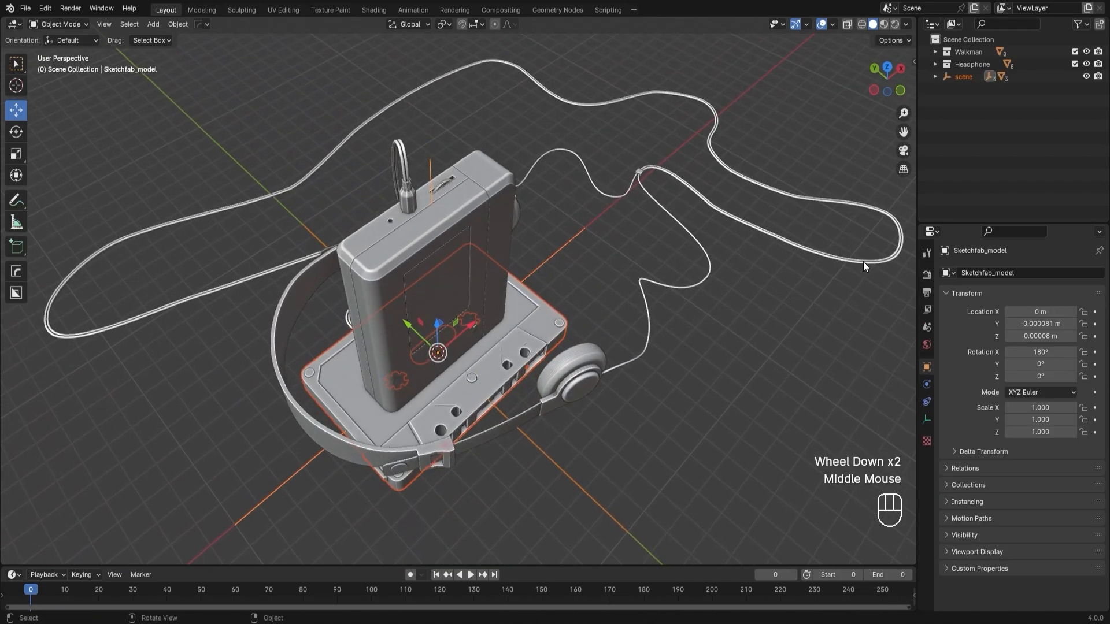
Step: Expand the imported scene hierarchy and join Object_1 and Object_2 into Object_0 as a single cassette mesh
{"action": "left_click", "coordinate": [935, 76]}
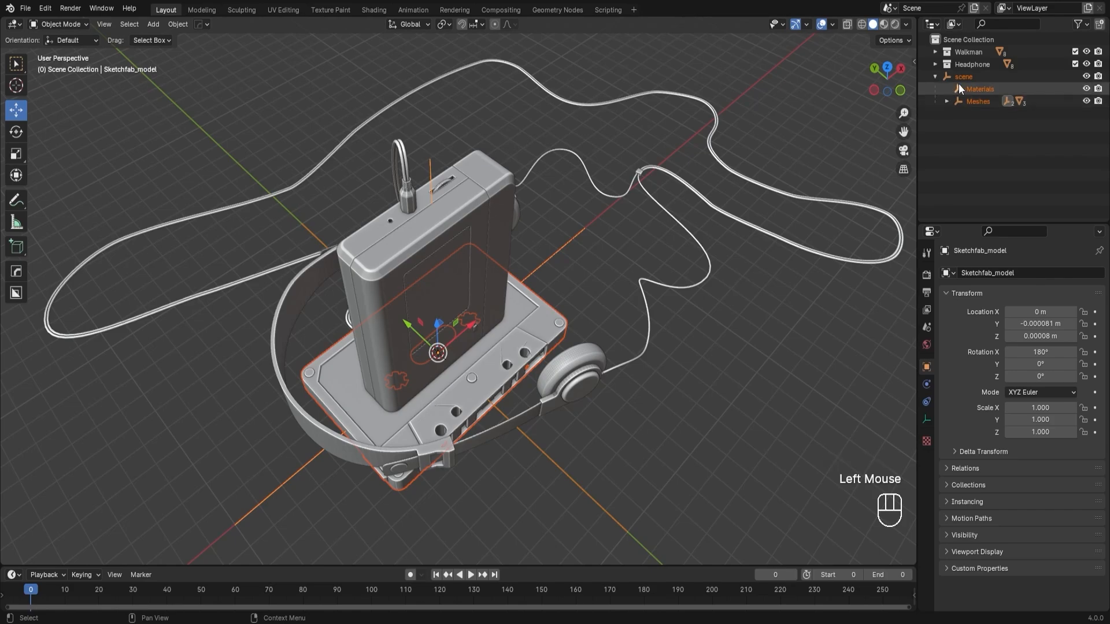
{"action": "left_click", "coordinate": [947, 103]}
{"action": "left_click", "coordinate": [959, 114]}
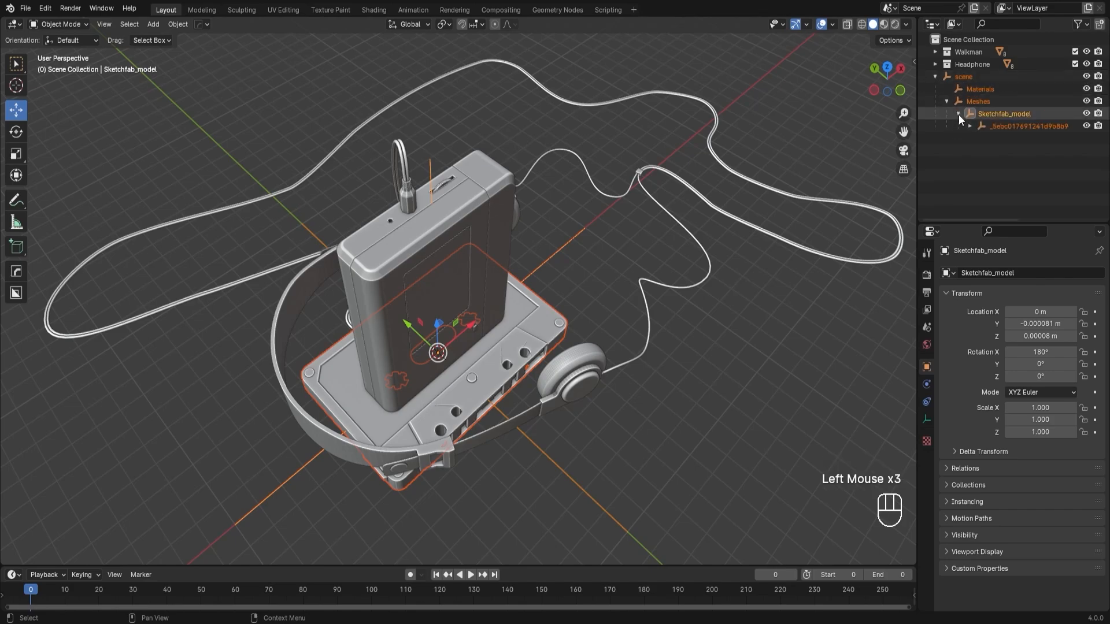
{"action": "left_click", "coordinate": [969, 127]}
{"action": "left_click", "coordinate": [1011, 140]}
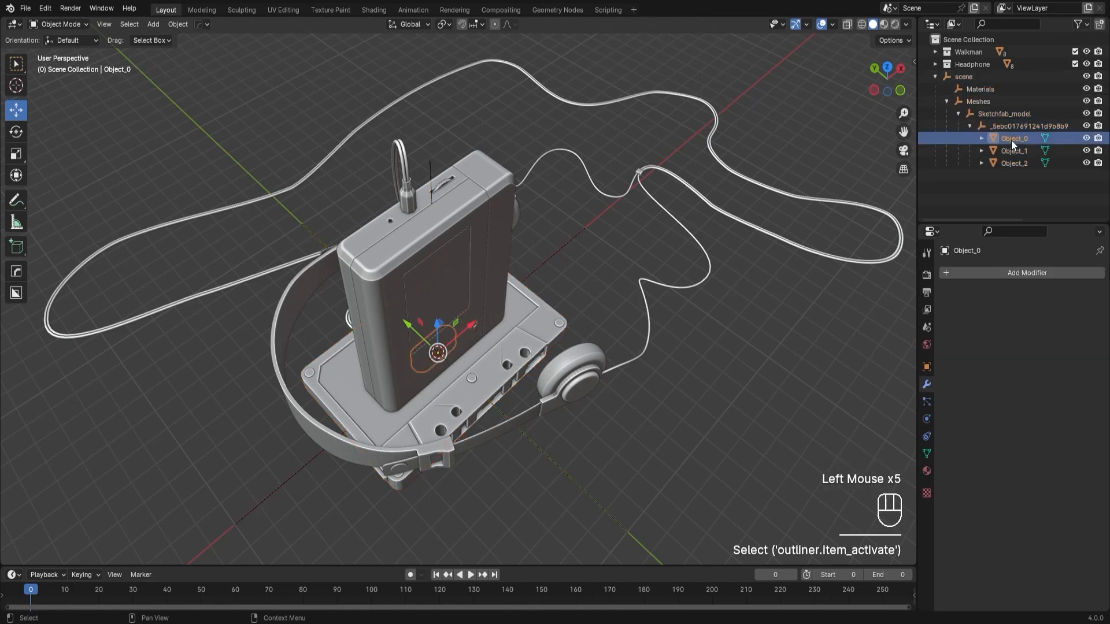
{"action": "left_click", "coordinate": [1013, 150], "text": "shift"}
{"action": "left_click", "coordinate": [1013, 163], "text": "shift"}
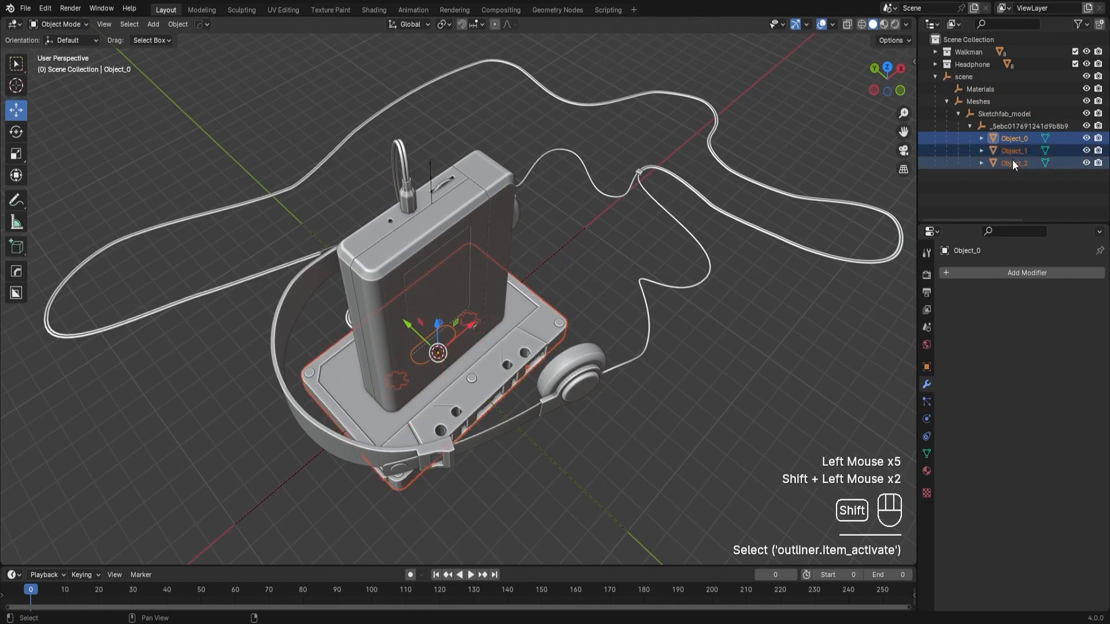
{"action": "right_click", "coordinate": [520, 339]}
{"action": "left_click", "coordinate": [511, 338]}
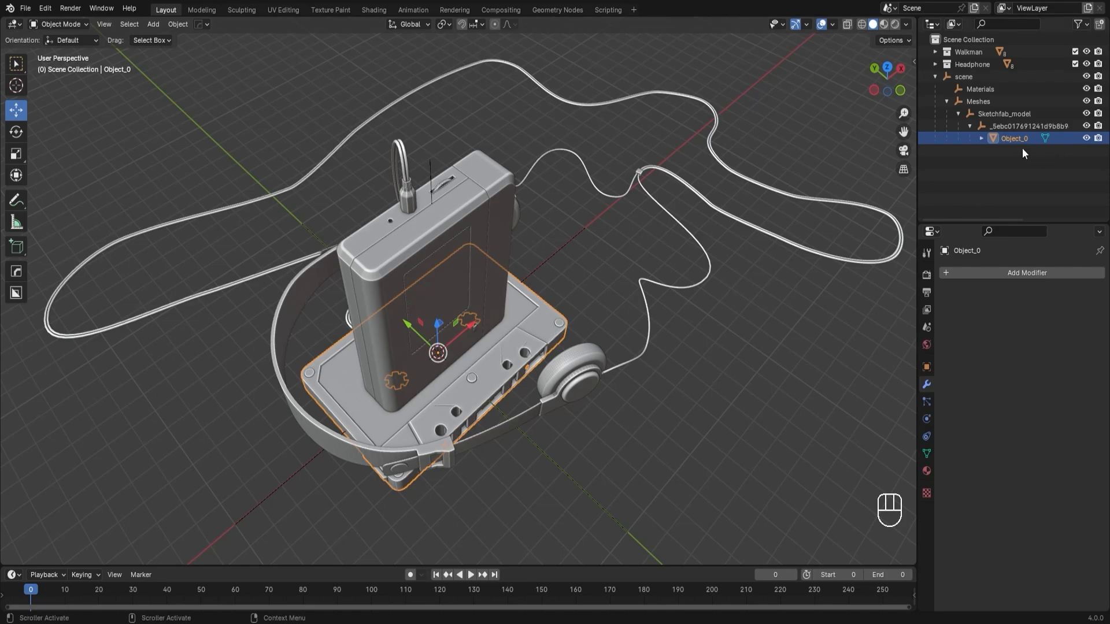
Step: Move Object_0 into the Walkman collection and delete the leftover imported scene empties
{"action": "left_click_drag", "start_coordinate": [1007, 140], "coordinate": [979, 54]}
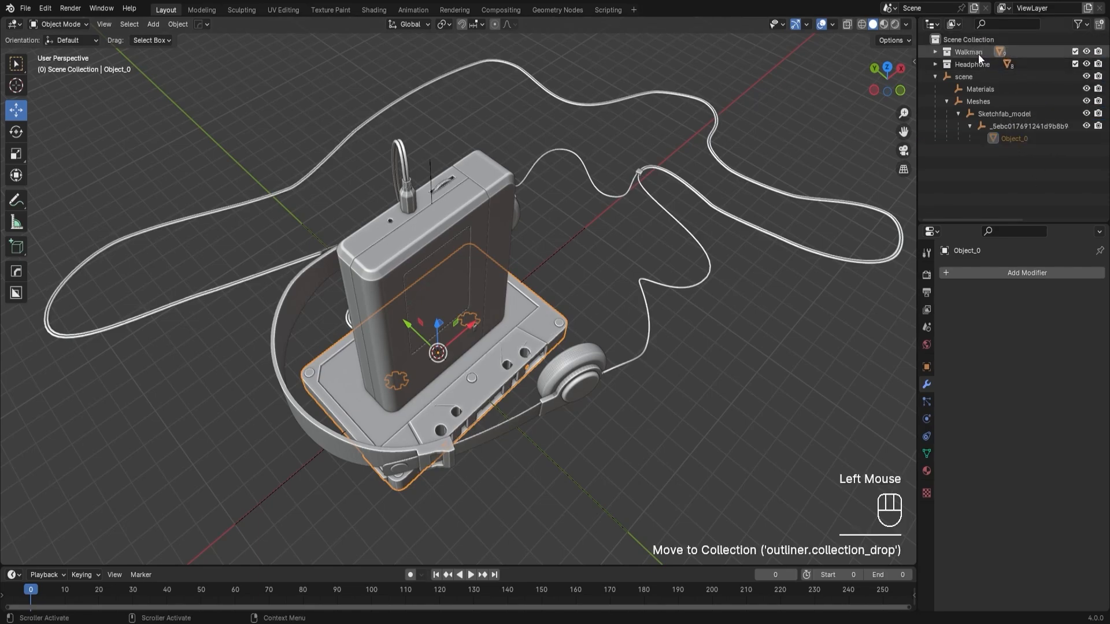
{"action": "left_click", "coordinate": [983, 80]}
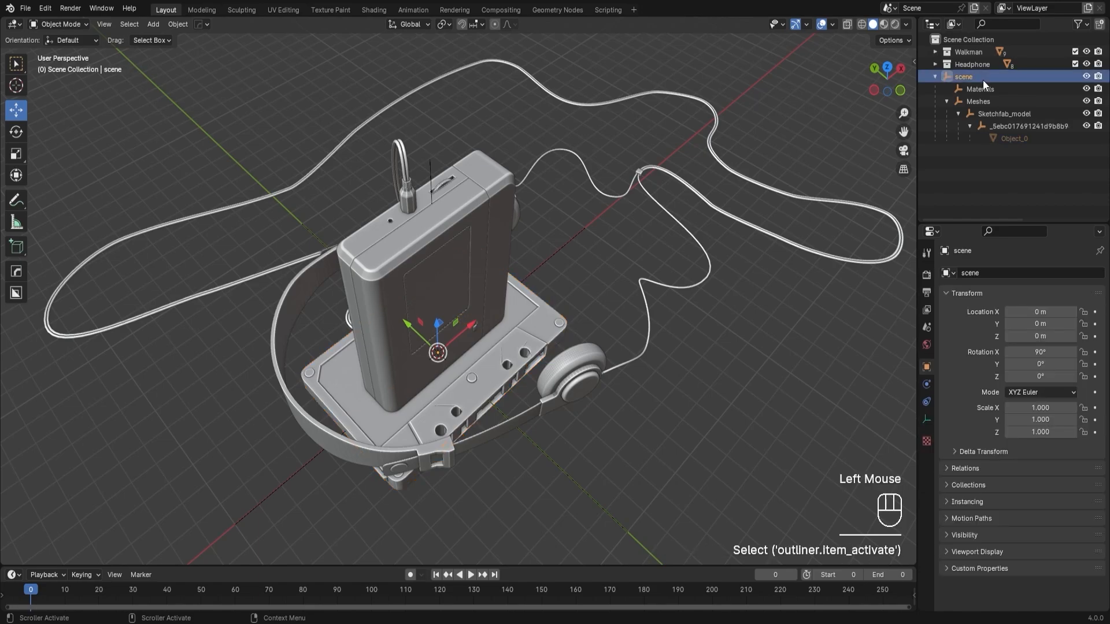
{"action": "left_click", "coordinate": [1022, 126], "text": "shift"}
{"action": "key", "text": "Delete"}
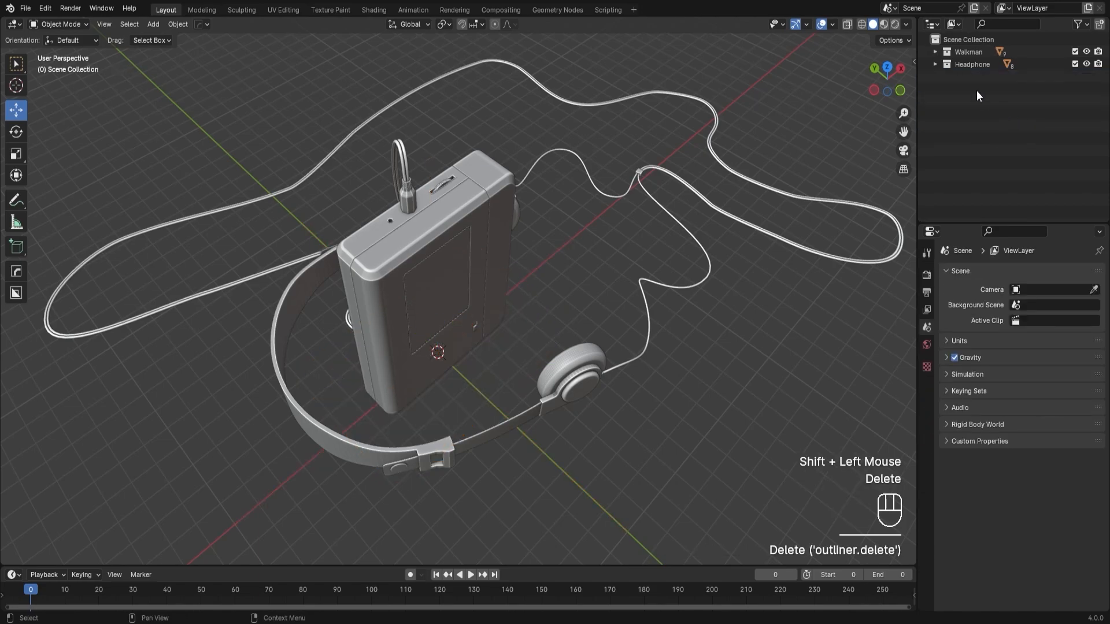
Step: Select Object_0 in the Walkman collection and scale the cassette up uniformly by about 70.21
{"action": "left_click", "coordinate": [935, 51]}
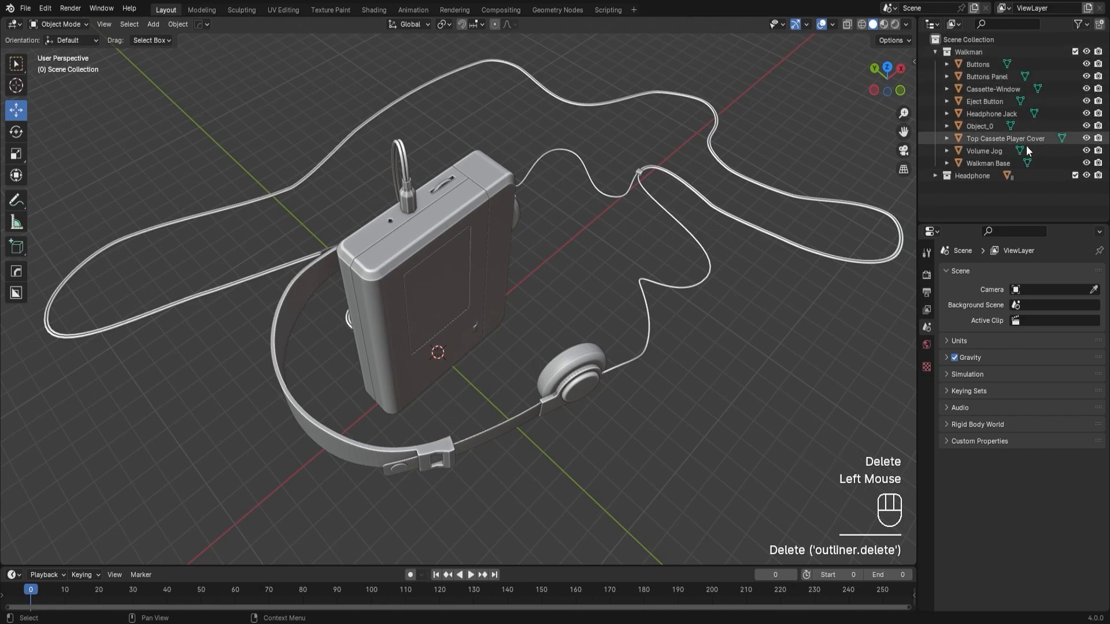
{"action": "left_click", "coordinate": [991, 129]}
{"action": "left_click", "coordinate": [990, 128]}
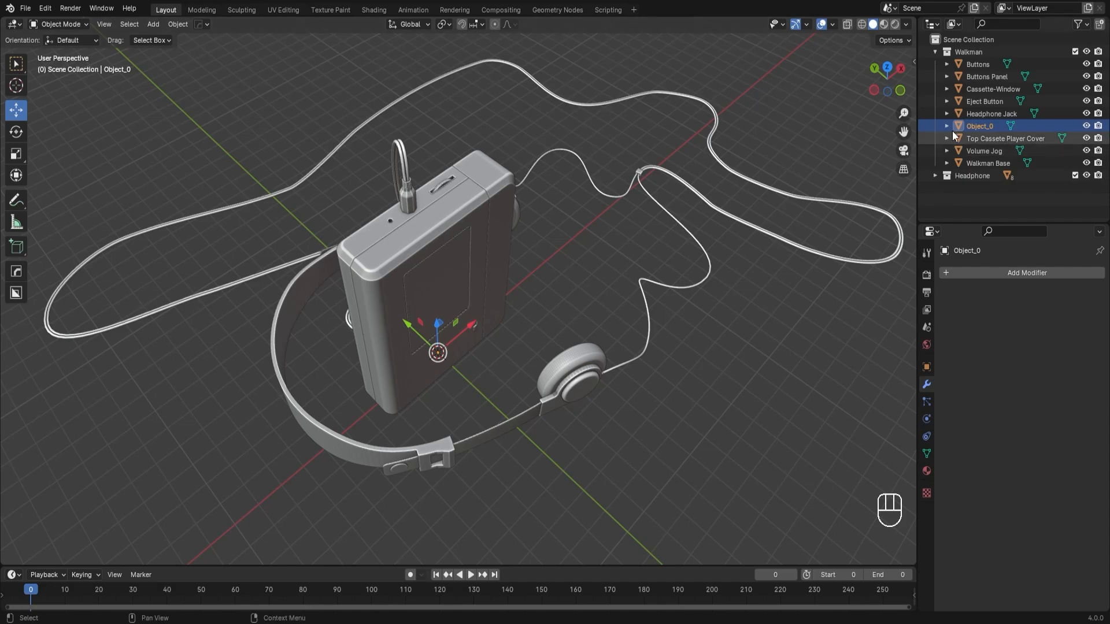
{"action": "key", "text": "s"}
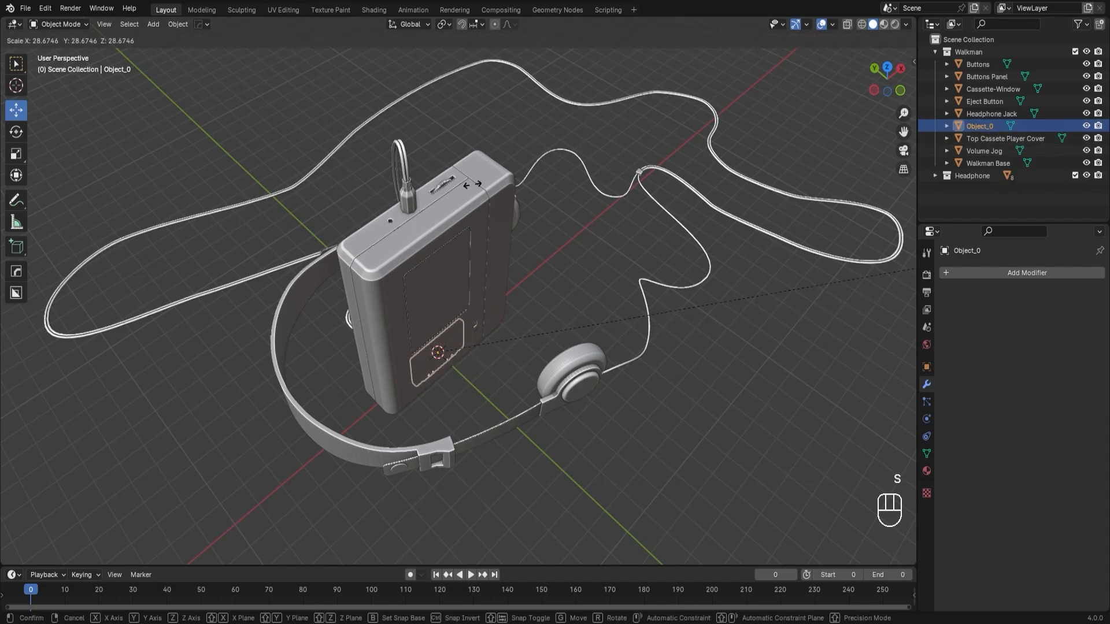
{"action": "left_click", "coordinate": [638, 463]}
{"action": "middle_click_drag", "start_coordinate": [638, 462], "coordinate": [555, 355]}
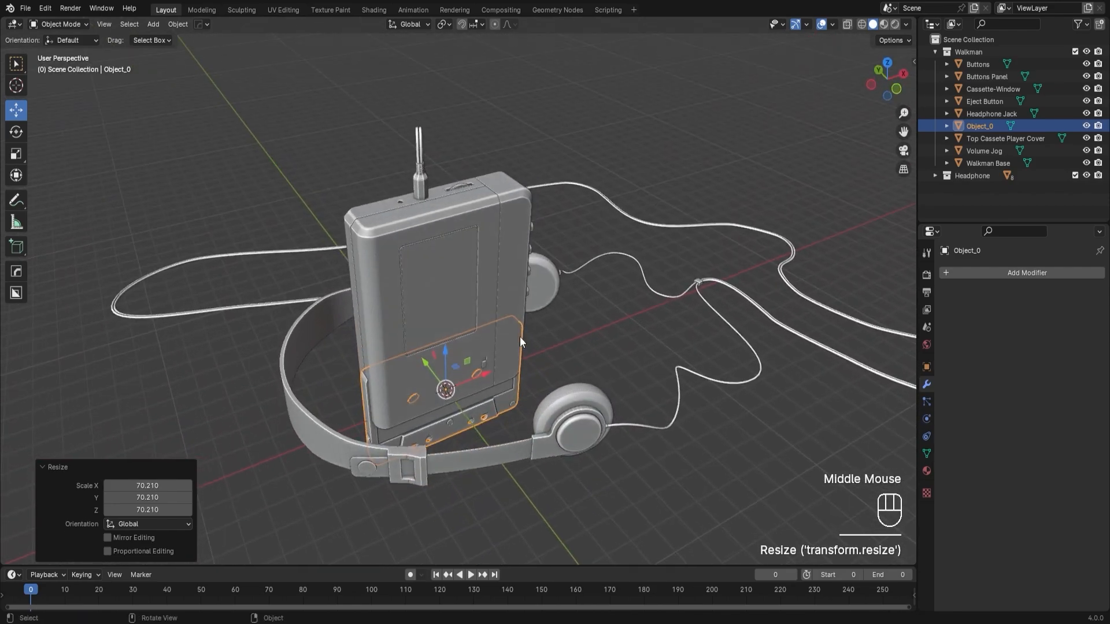
{"action": "scroll", "coordinate": [399, 243], "scroll_direction": "up", "scroll_amount": 2}
Step: Hide every object except the cassette Object_0 and the Walkman Base
{"action": "left_click", "coordinate": [465, 440]}
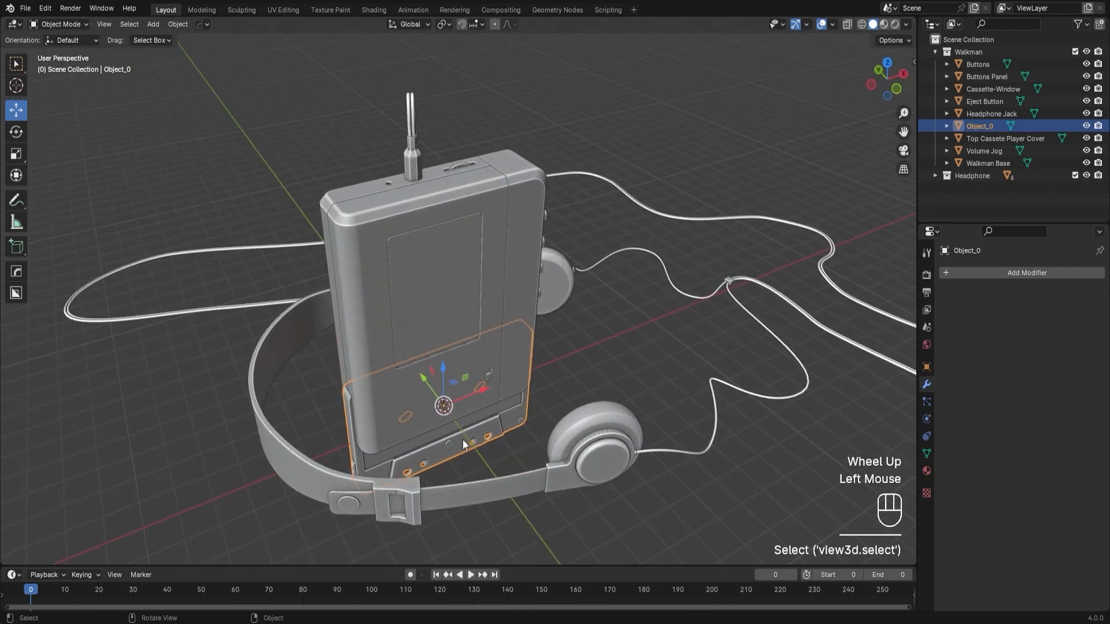
{"action": "left_click", "coordinate": [465, 441]}
{"action": "left_click", "coordinate": [505, 461]}
{"action": "left_click", "coordinate": [478, 442]}
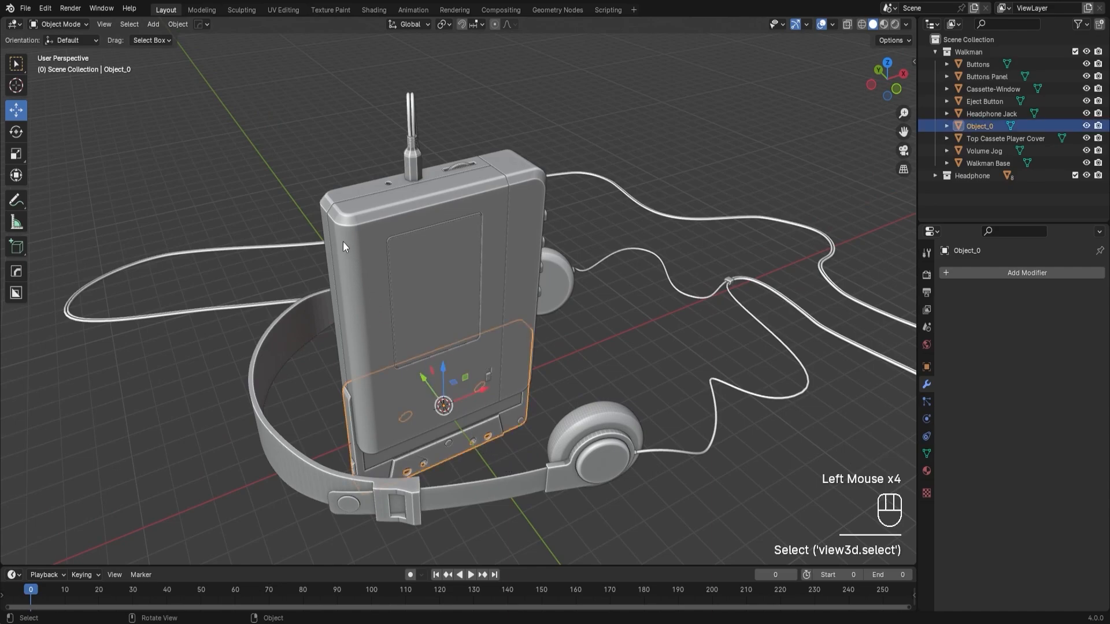
{"action": "left_click", "coordinate": [339, 195], "text": "shift"}
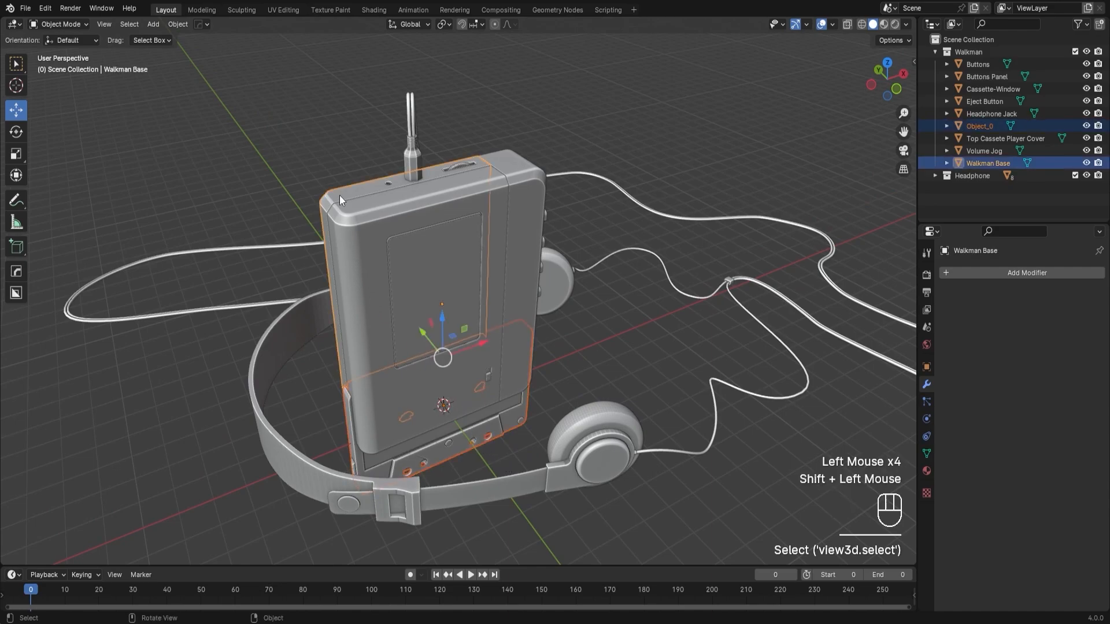
{"action": "key", "text": "ctrl+i"}
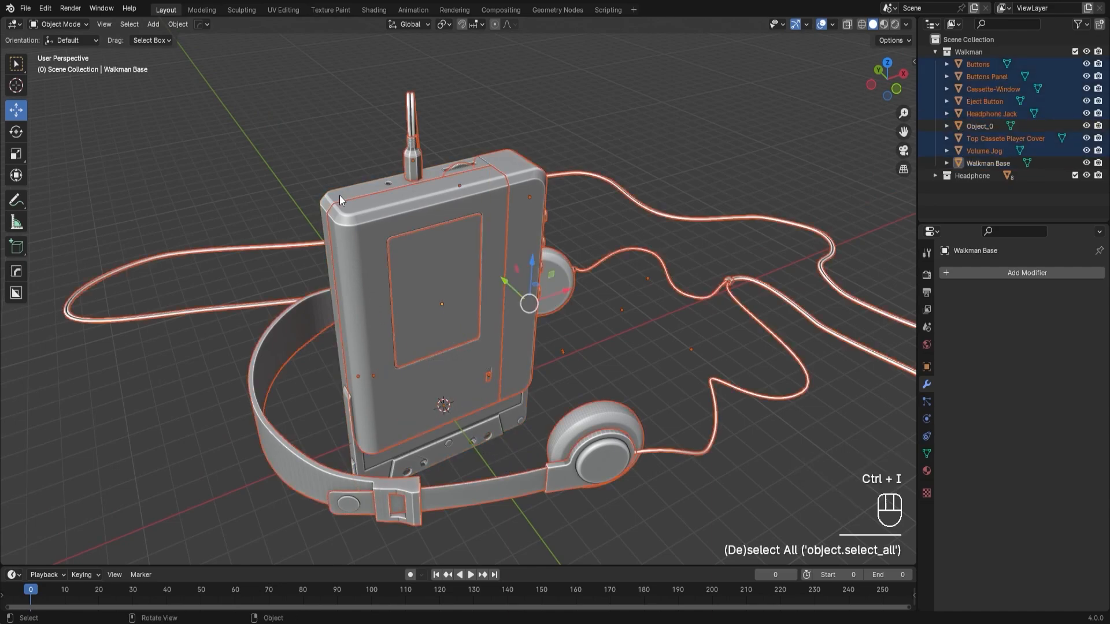
{"action": "key", "text": "h"}
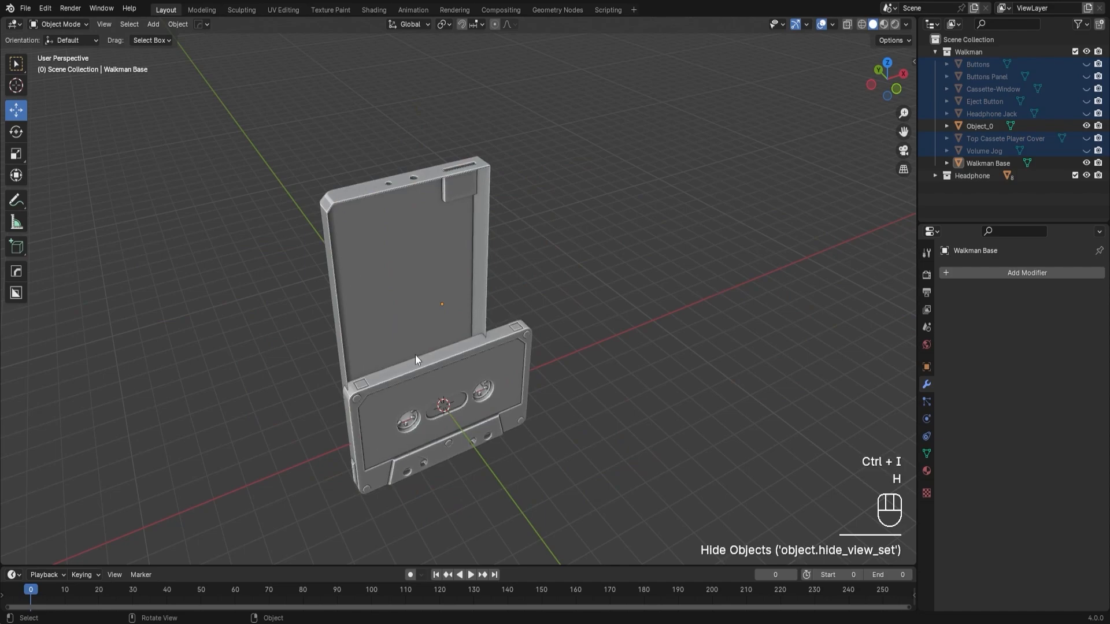
Step: Select the cassette Object_0 and view it together with the Walkman Base from the front
{"action": "left_click", "coordinate": [454, 375]}
{"action": "middle_click_drag", "start_coordinate": [563, 385], "coordinate": [534, 311]}
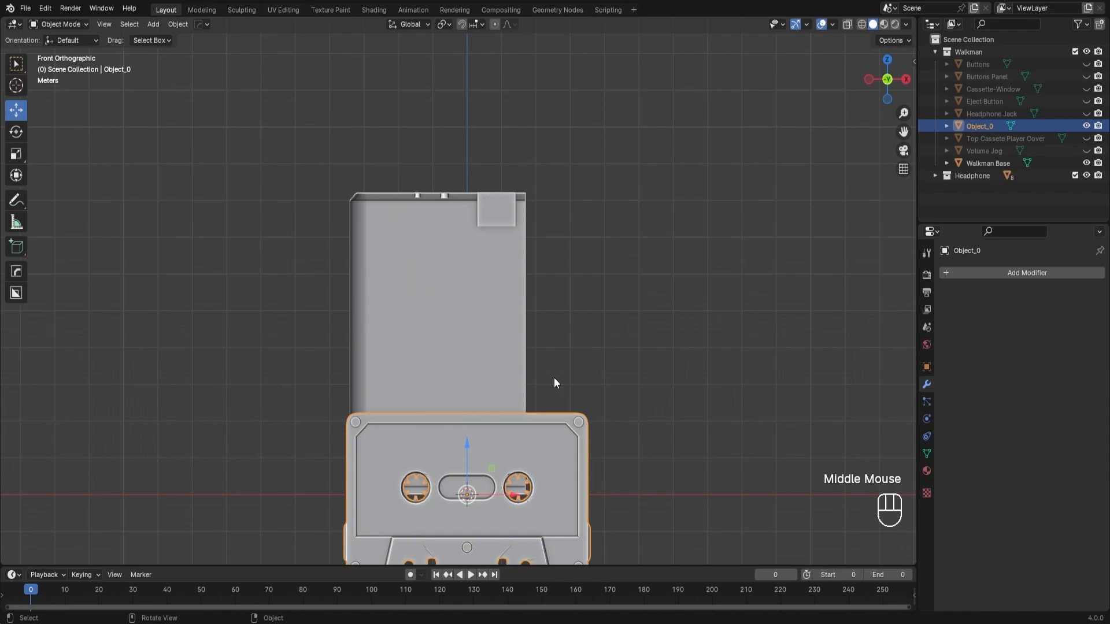
{"action": "middle_click_drag", "start_coordinate": [615, 365], "coordinate": [609, 278], "text": "shift"}
{"action": "left_click", "coordinate": [556, 428]}
{"action": "left_click", "coordinate": [556, 428]}
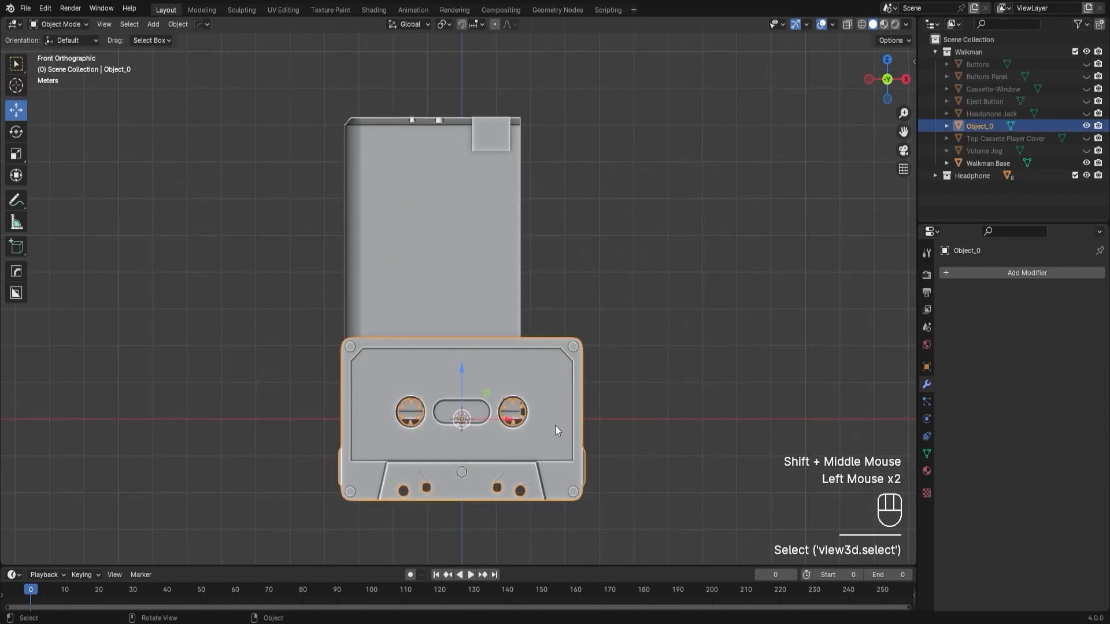
{"action": "key", "text": "r"}
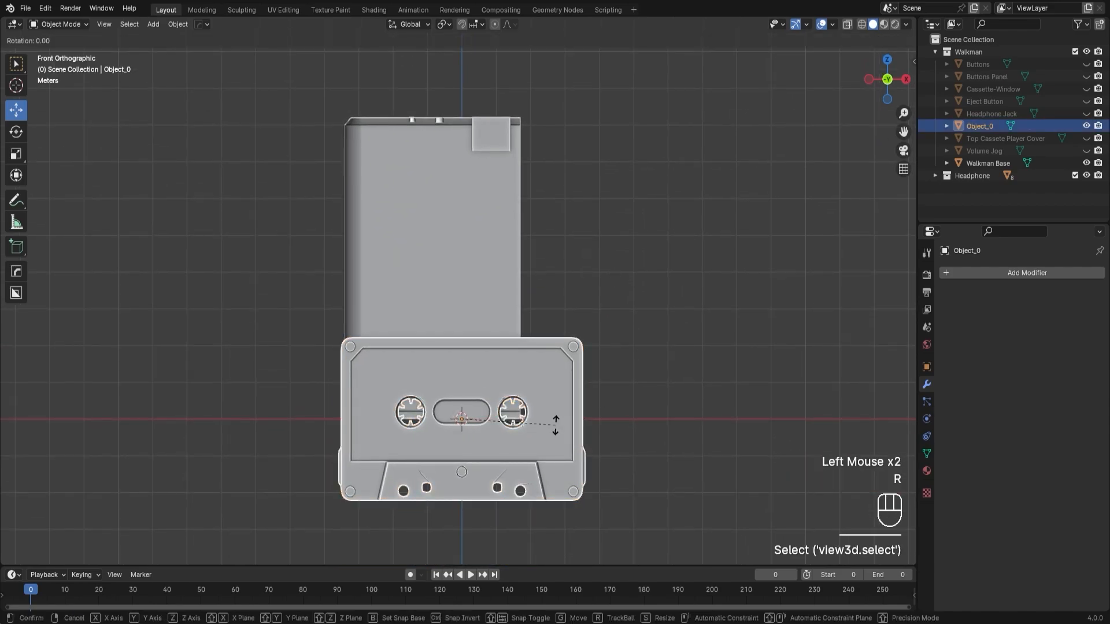
{"action": "type", "text": "z"}
{"action": "type", "text": "90"}
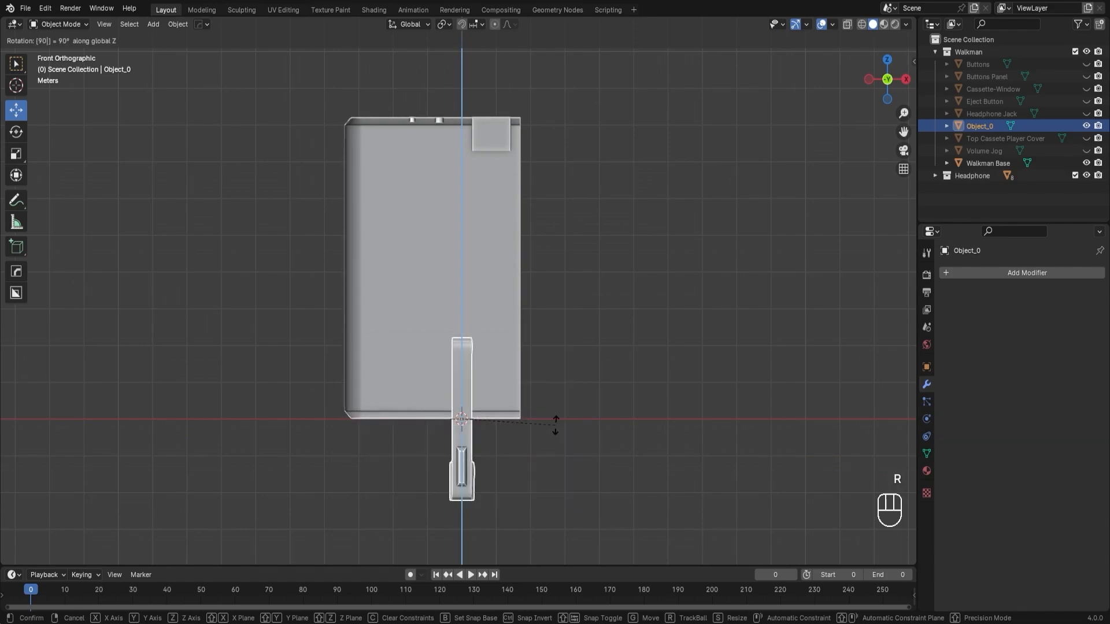
{"action": "key", "text": "Escape"}
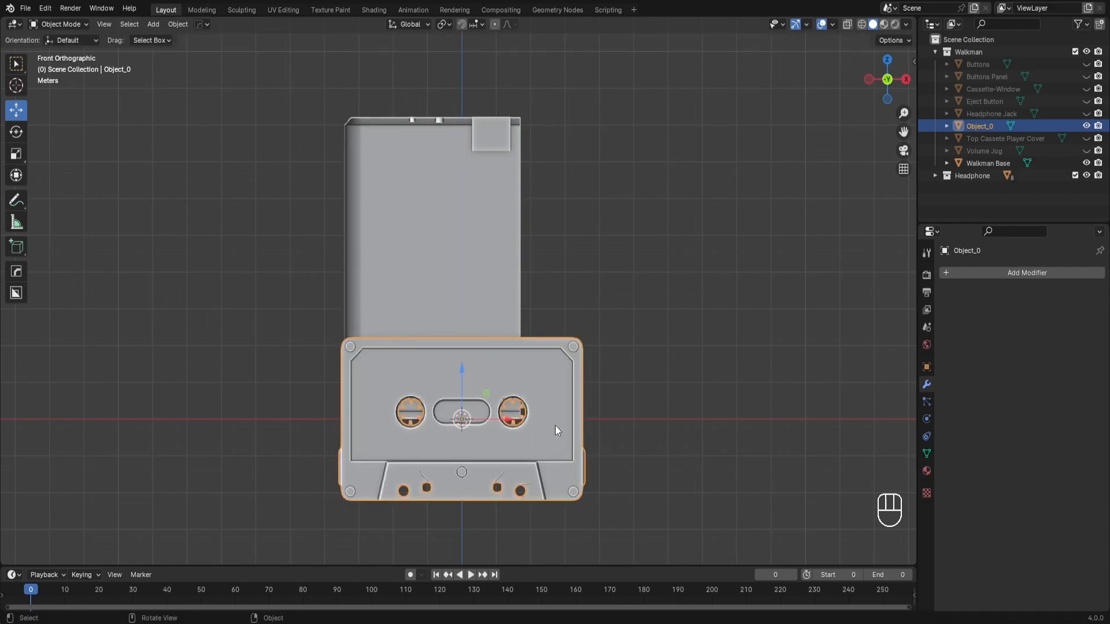
{"action": "key", "text": "r"}
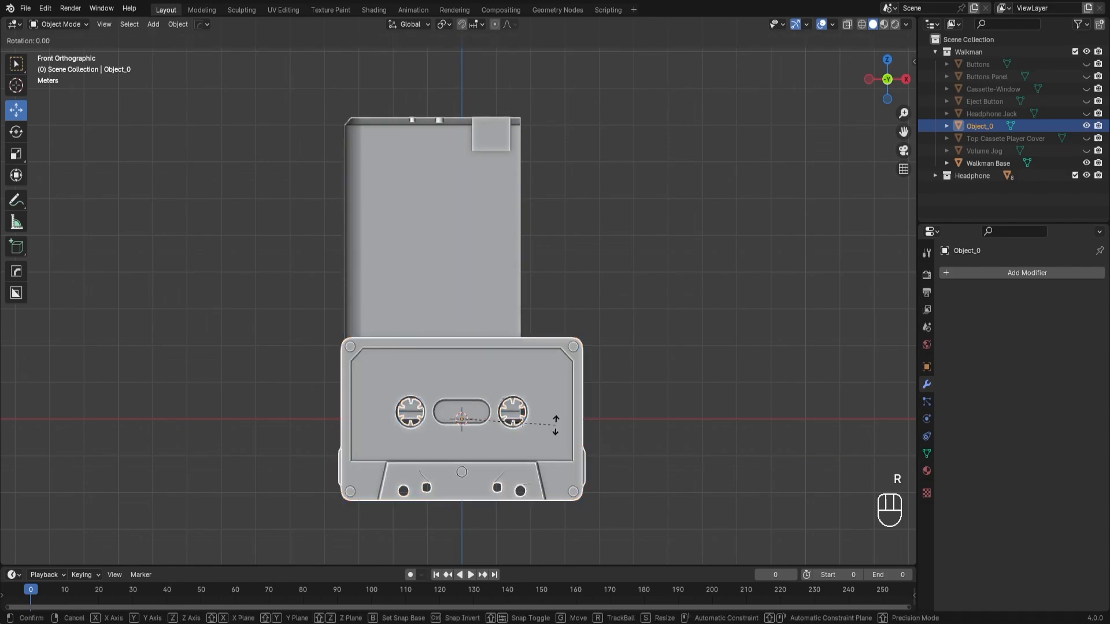
{"action": "type", "text": "y"}
{"action": "type", "text": "90"}
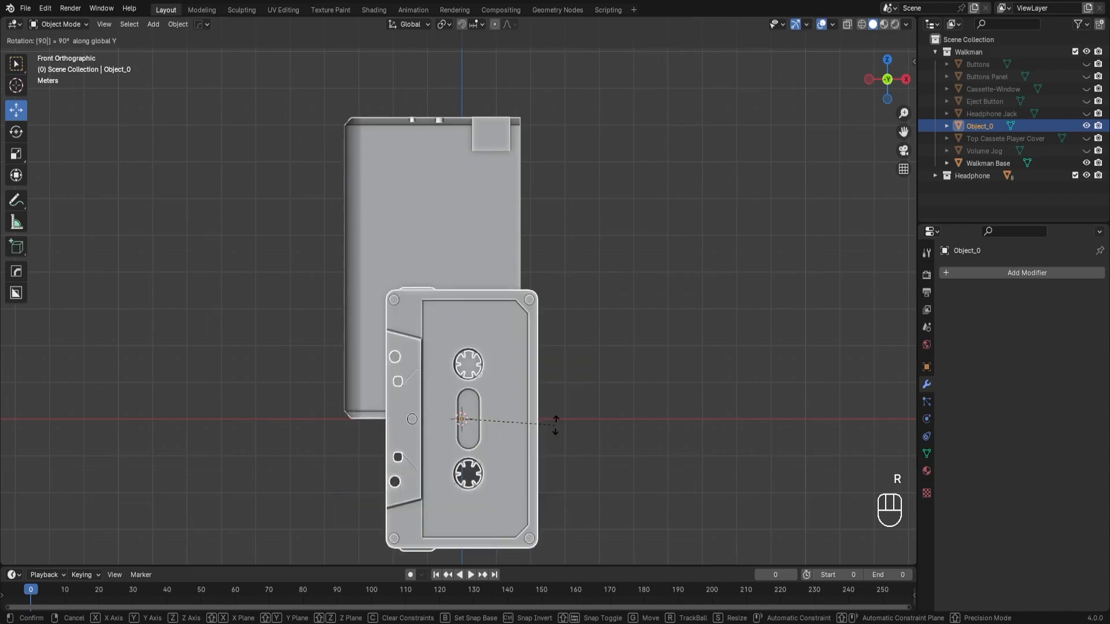
{"action": "key", "text": "Return"}
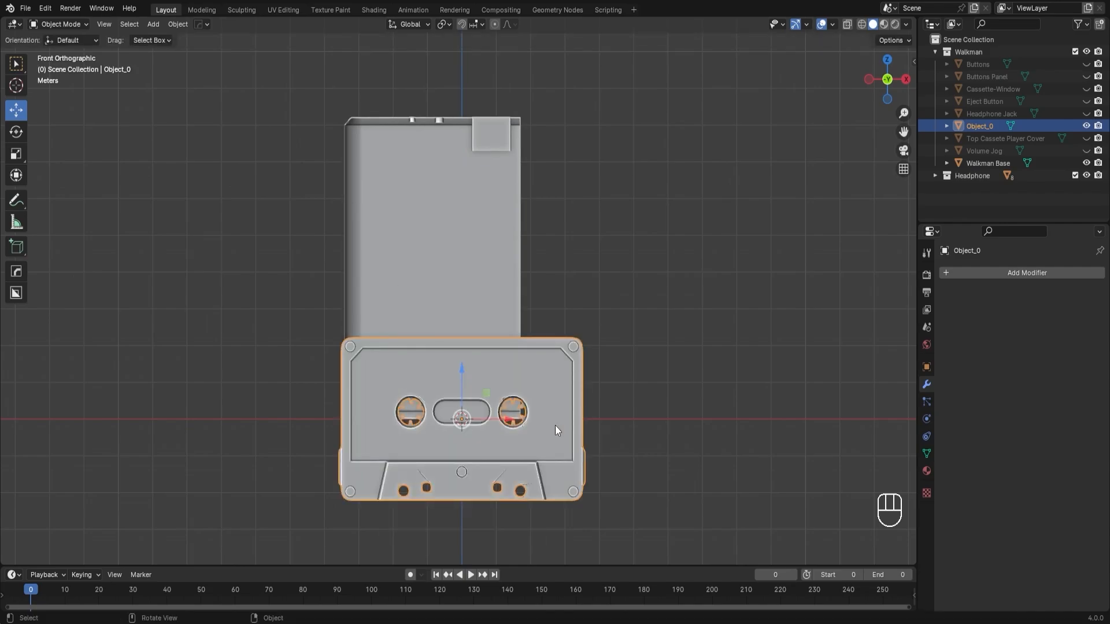
Step: Rotate the cassette by -90° about the global Y axis so it stands upright
{"action": "type", "text": "ry"}
{"action": "type", "text": "-90"}
{"action": "key", "text": "Return"}
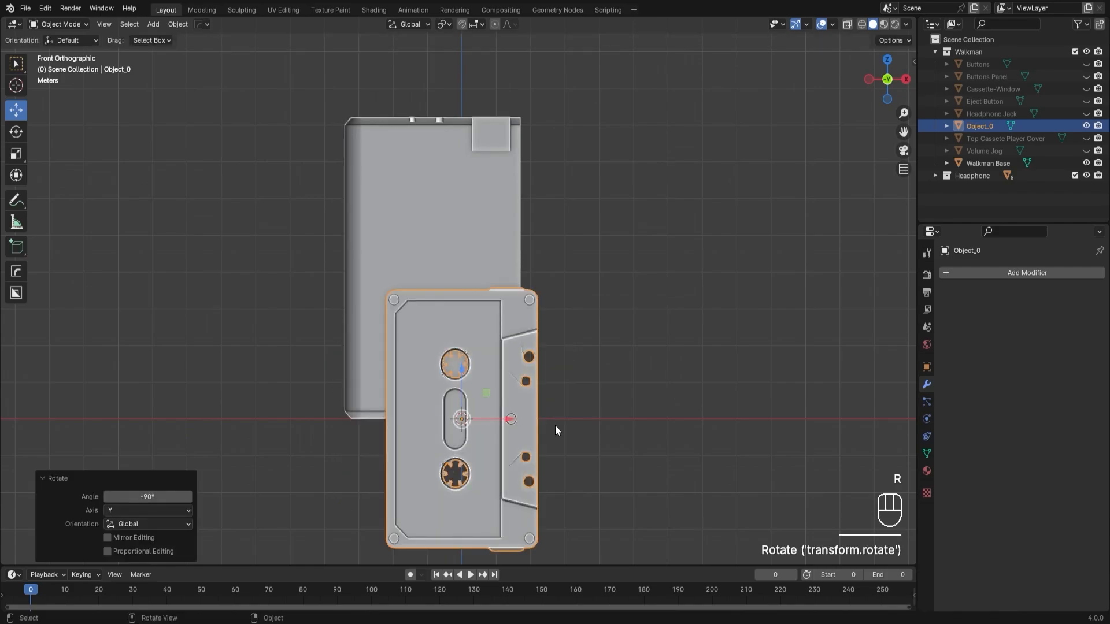
Step: Raise the cassette along Z and move it about -0.761 m along X to line up with the Walkman Base
{"action": "middle_click_drag", "start_coordinate": [555, 425], "coordinate": [438, 347]}
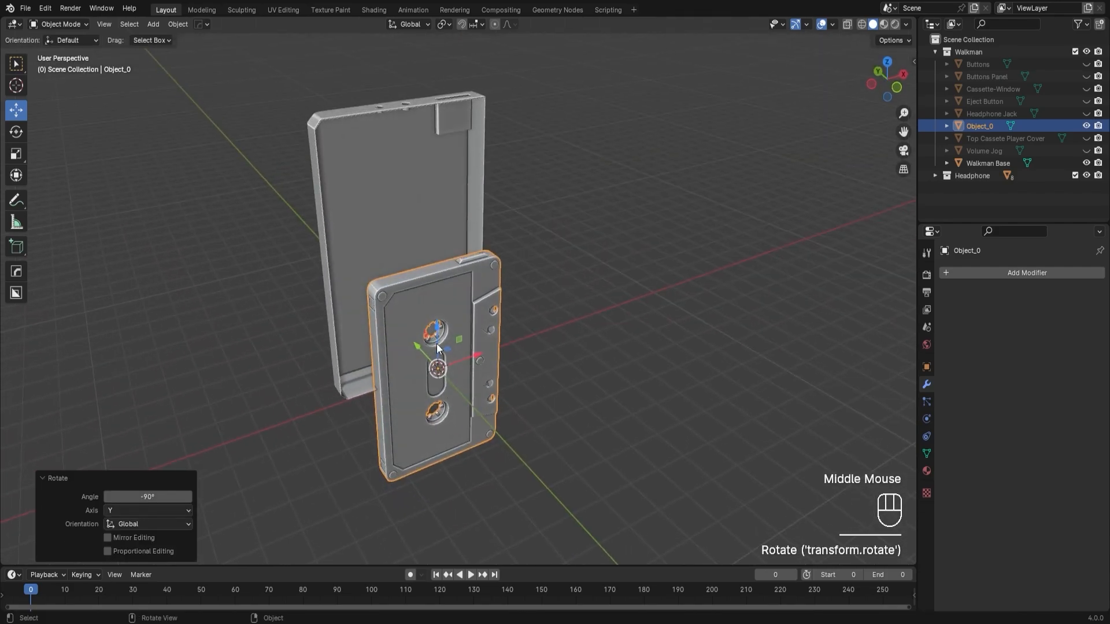
{"action": "left_click_drag", "start_coordinate": [438, 345], "coordinate": [438, 228]}
{"action": "middle_click_drag", "start_coordinate": [438, 228], "coordinate": [502, 265]}
{"action": "left_click_drag", "start_coordinate": [502, 265], "coordinate": [470, 322]}
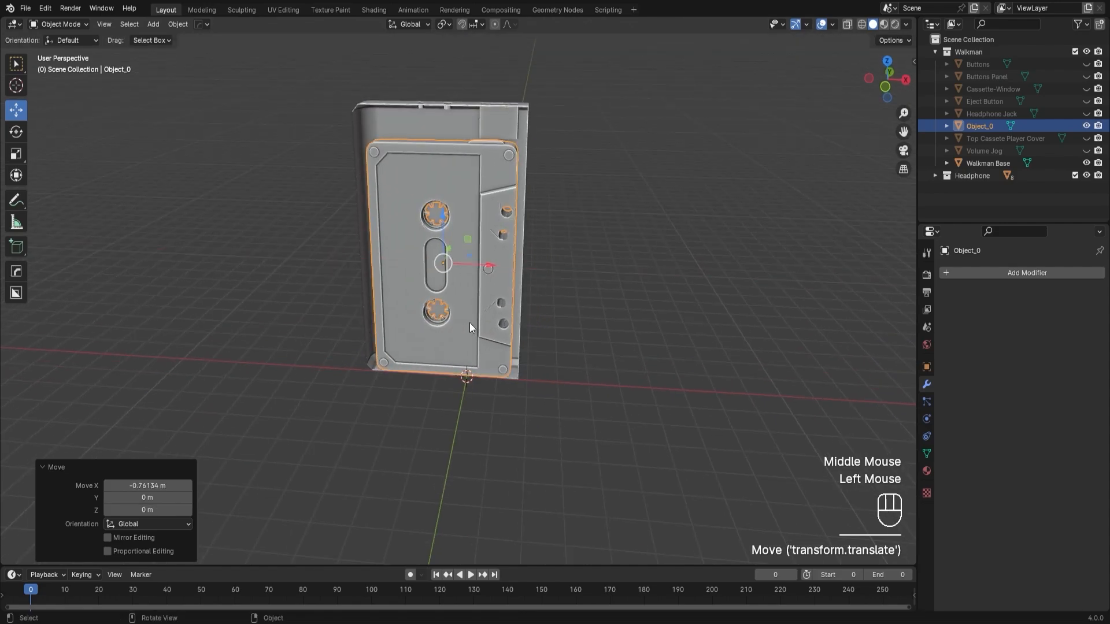
Step: Scale the cassette down uniformly by about 0.862 to fit inside the Walkman Base outline
{"action": "middle_click_drag", "start_coordinate": [470, 320], "coordinate": [480, 295], "text": "alt"}
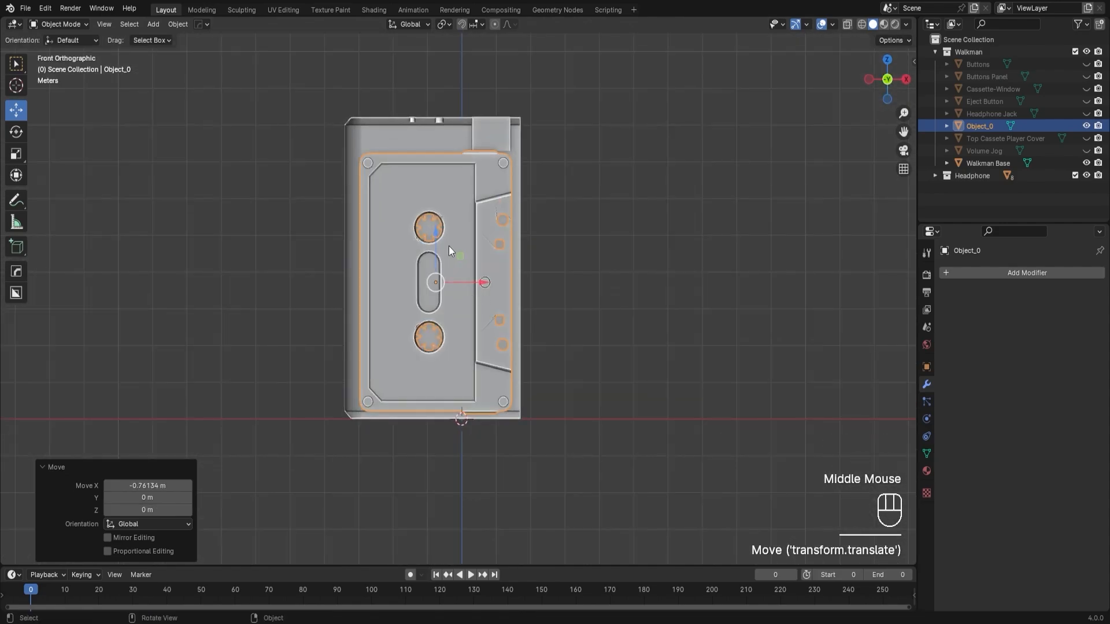
{"action": "key", "text": "s"}
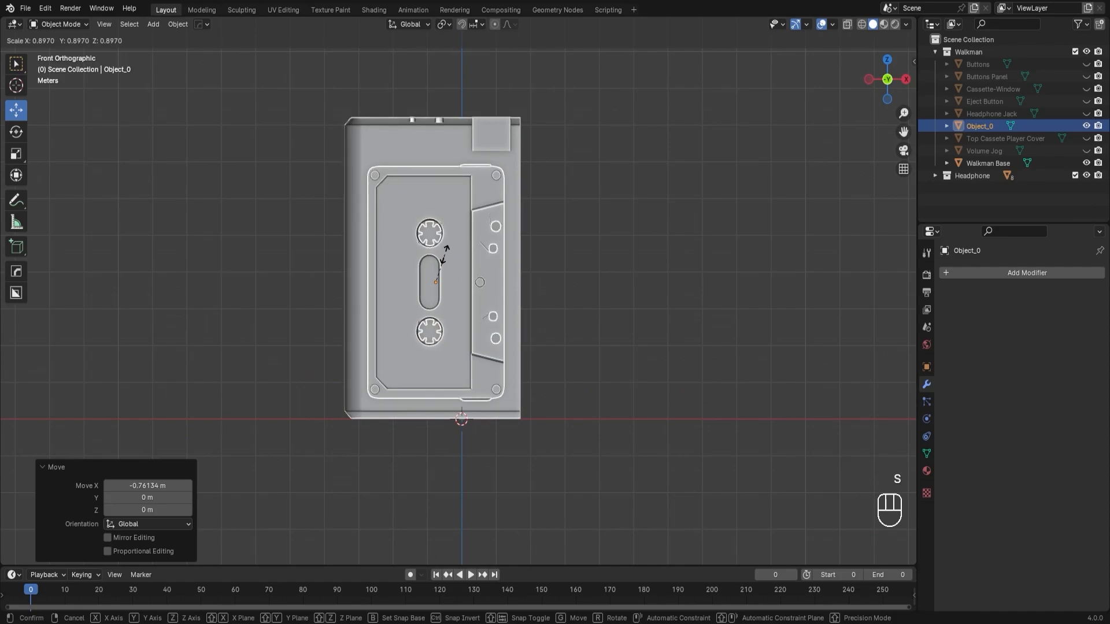
{"action": "left_click", "coordinate": [442, 256]}
Step: Push the cassette along Y into the Walkman Base cavity, then correct its depth by about -0.067 m
{"action": "middle_click_drag", "start_coordinate": [442, 256], "coordinate": [502, 355]}
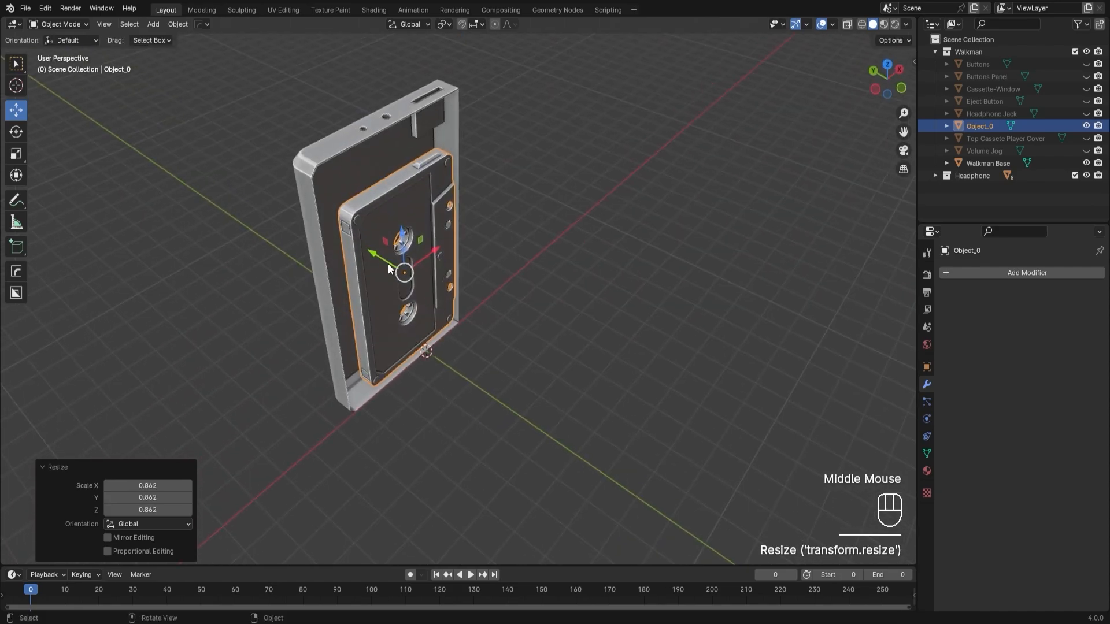
{"action": "left_click_drag", "start_coordinate": [387, 264], "coordinate": [362, 250]}
{"action": "middle_click_drag", "start_coordinate": [362, 250], "coordinate": [438, 252]}
{"action": "scroll", "coordinate": [439, 252], "scroll_direction": "up", "scroll_amount": 3}
{"action": "left_click_drag", "start_coordinate": [559, 228], "coordinate": [554, 228]}
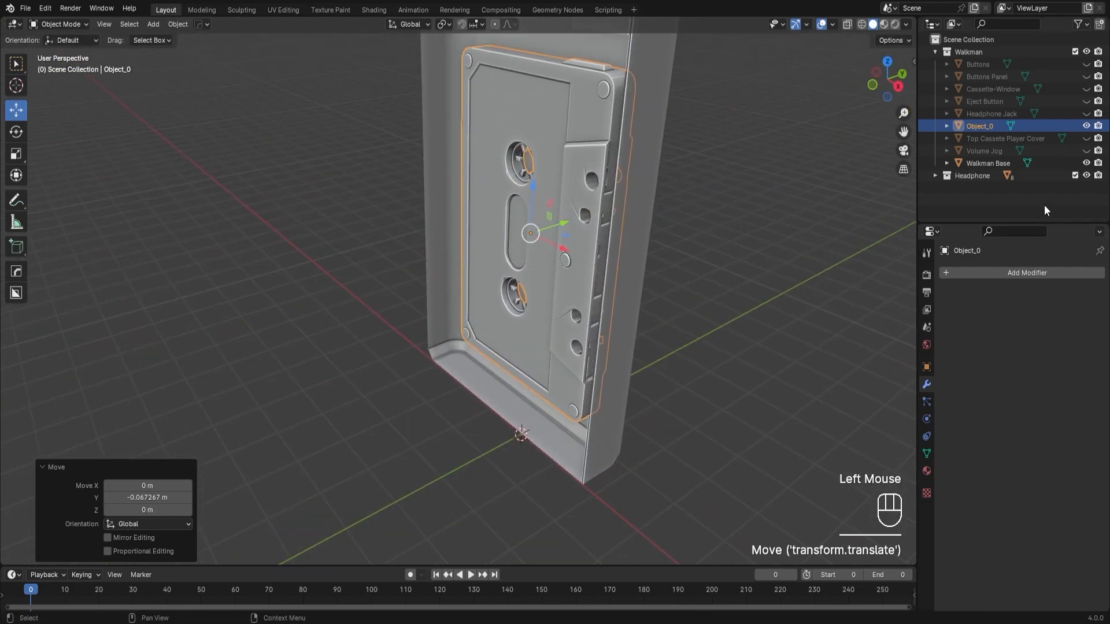
Step: Unhide the Top Cassete Player Cover and raise the cassette along Z behind its window opening
{"action": "left_click", "coordinate": [1086, 138]}
{"action": "middle_click_drag", "start_coordinate": [774, 226], "coordinate": [779, 203]}
{"action": "middle_click_drag", "start_coordinate": [650, 238], "coordinate": [706, 377], "text": "shift"}
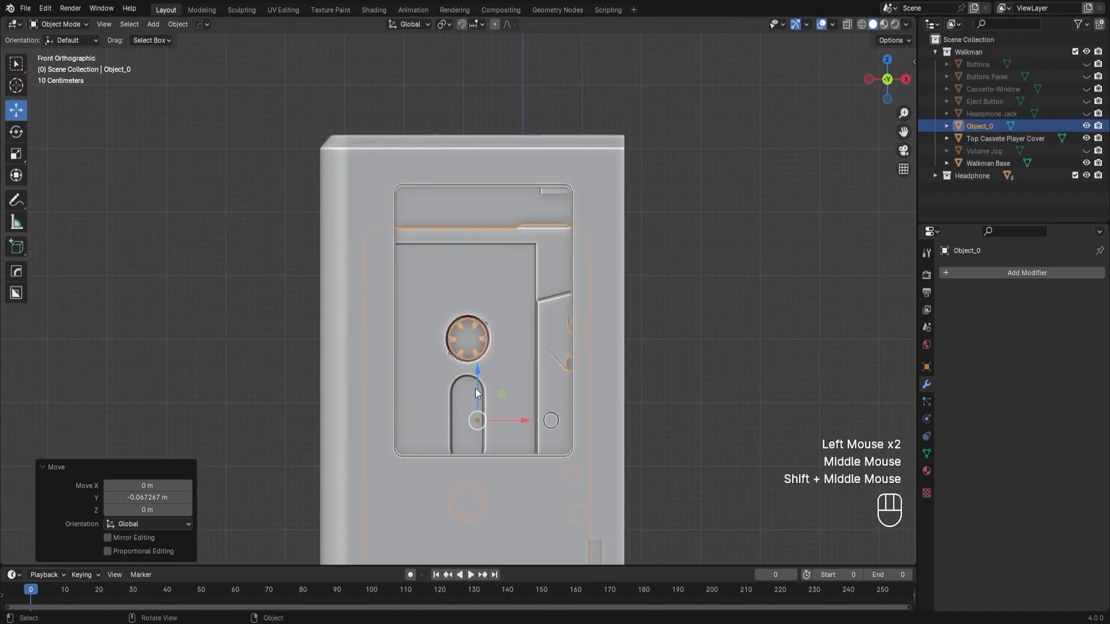
{"action": "left_click_drag", "start_coordinate": [478, 380], "coordinate": [481, 325]}
Step: Bring the cassette closer to the cover window with Y moves of about -0.498 m and -0.235 m
{"action": "middle_click_drag", "start_coordinate": [481, 326], "coordinate": [556, 323]}
{"action": "left_click_drag", "start_coordinate": [556, 323], "coordinate": [541, 331]}
{"action": "middle_click_drag", "start_coordinate": [540, 331], "coordinate": [612, 308]}
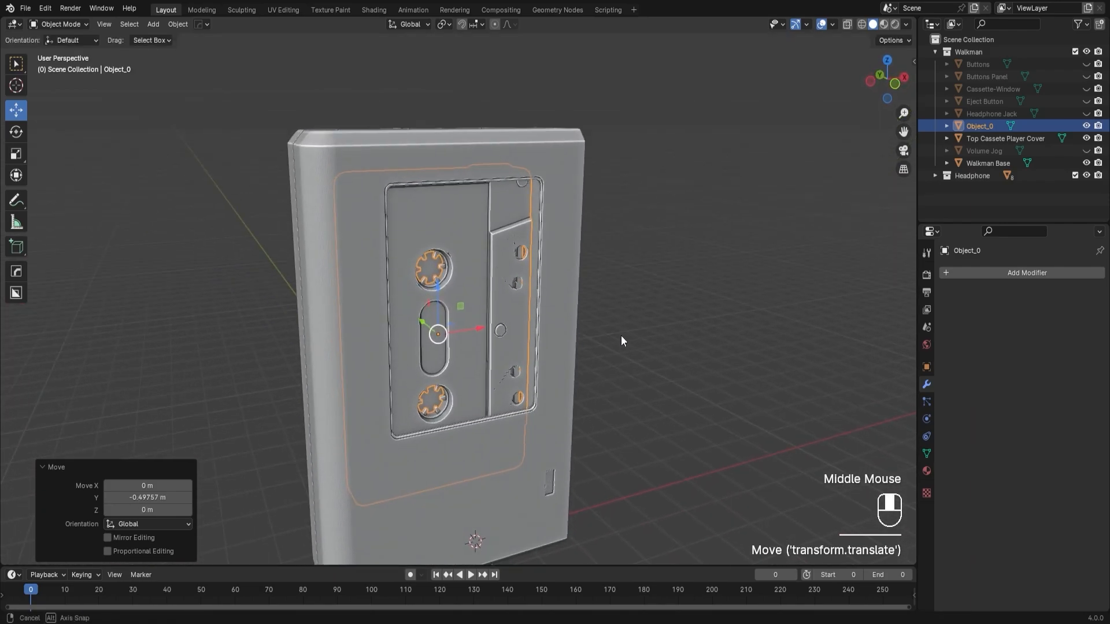
{"action": "mouse_move", "coordinate": [462, 349]}
{"action": "middle_mouse_down"}
{"action": "mouse_move", "coordinate": [478, 366]}
{"action": "mouse_move", "coordinate": [448, 339]}
{"action": "middle_mouse_up"}
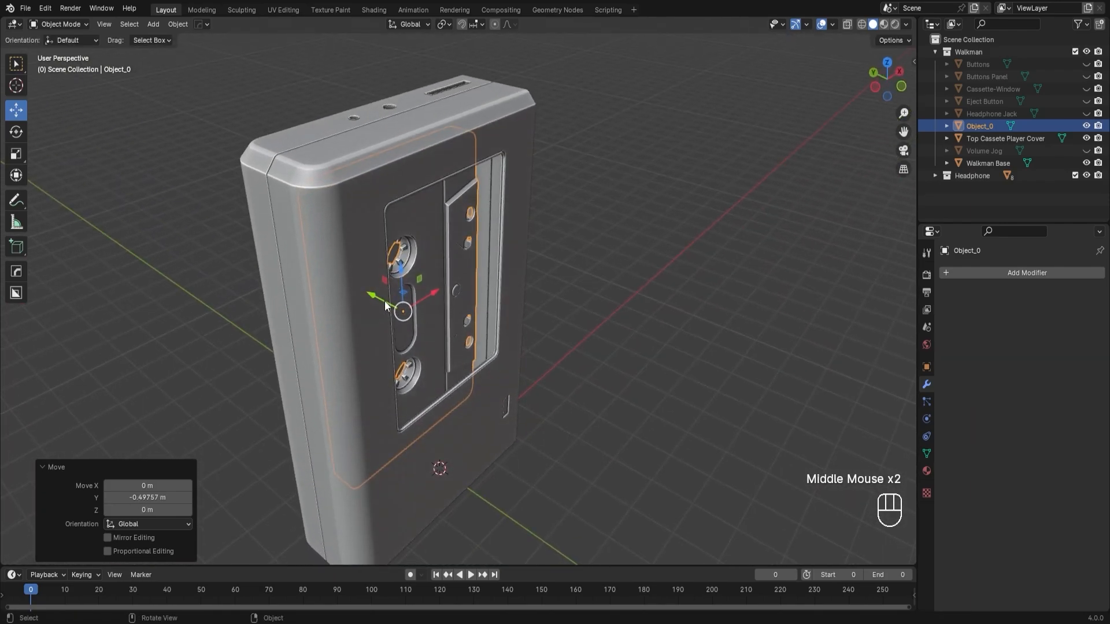
{"action": "left_click_drag", "start_coordinate": [386, 305], "coordinate": [522, 316]}
{"action": "middle_click_drag", "start_coordinate": [521, 315], "coordinate": [458, 291]}
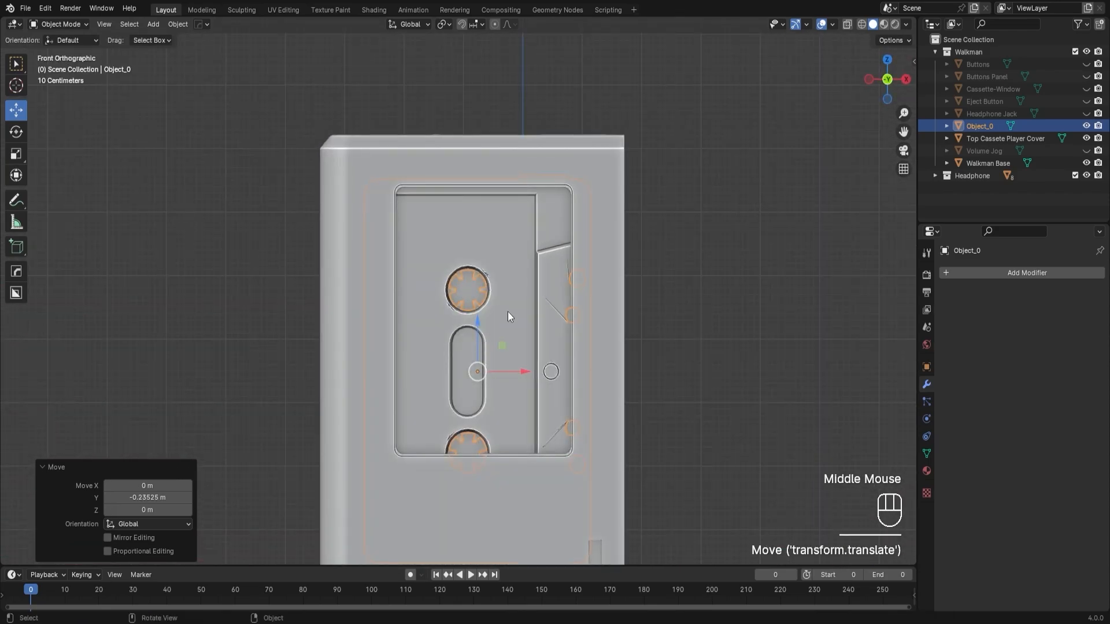
Step: Shift the cassette about 0.234 m along X and -0.019 m along Z within the cover window
{"action": "left_click_drag", "start_coordinate": [520, 370], "coordinate": [539, 371]}
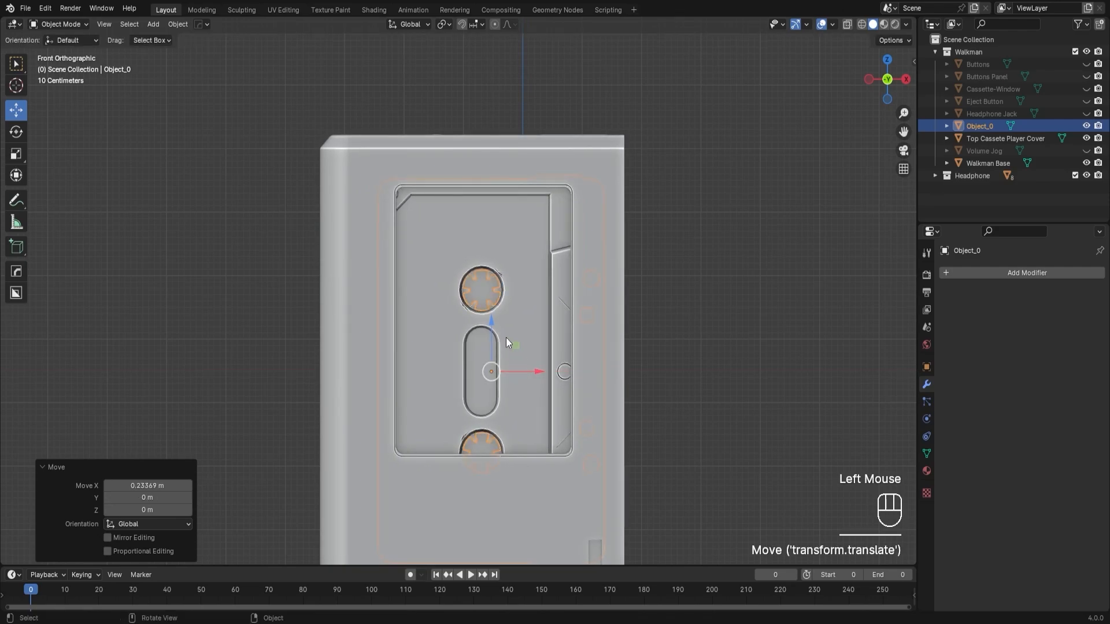
{"action": "left_click_drag", "start_coordinate": [491, 327], "coordinate": [490, 328]}
{"action": "scroll", "coordinate": [567, 314], "scroll_direction": "down", "scroll_amount": 1}
{"action": "middle_click_drag", "start_coordinate": [567, 315], "coordinate": [563, 348]}
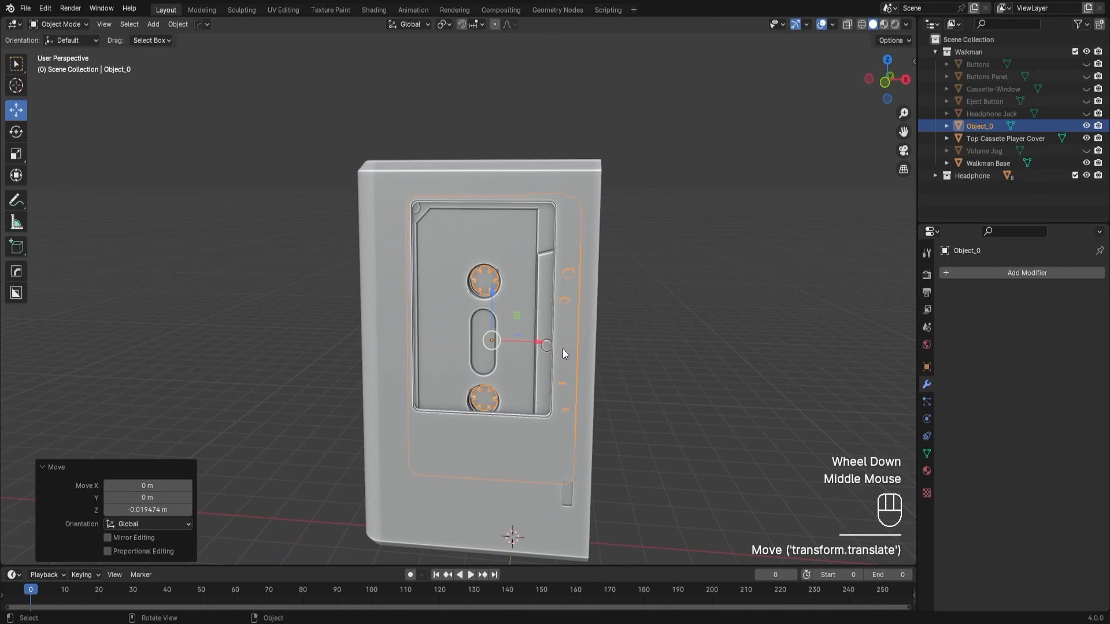
Step: Scale the cassette up uniformly by about 1.12 and lower it along Z by about 0.283 m and 0.099 m
{"action": "key", "text": "s"}
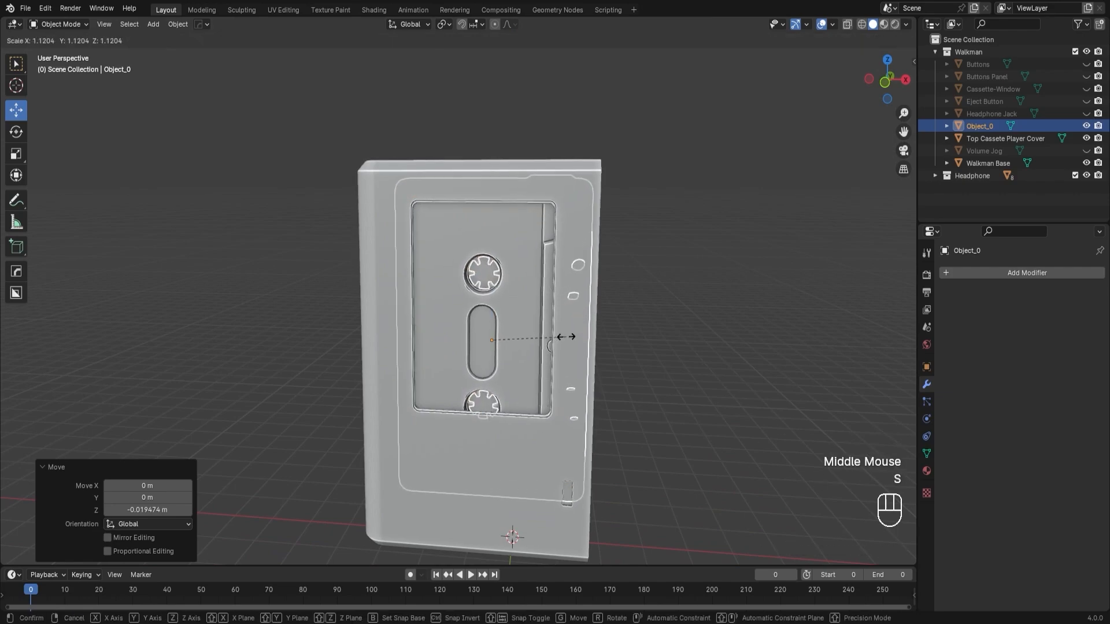
{"action": "left_click", "coordinate": [567, 336]}
{"action": "left_click_drag", "start_coordinate": [491, 300], "coordinate": [490, 317]}
{"action": "middle_click_drag", "start_coordinate": [597, 344], "coordinate": [540, 372]}
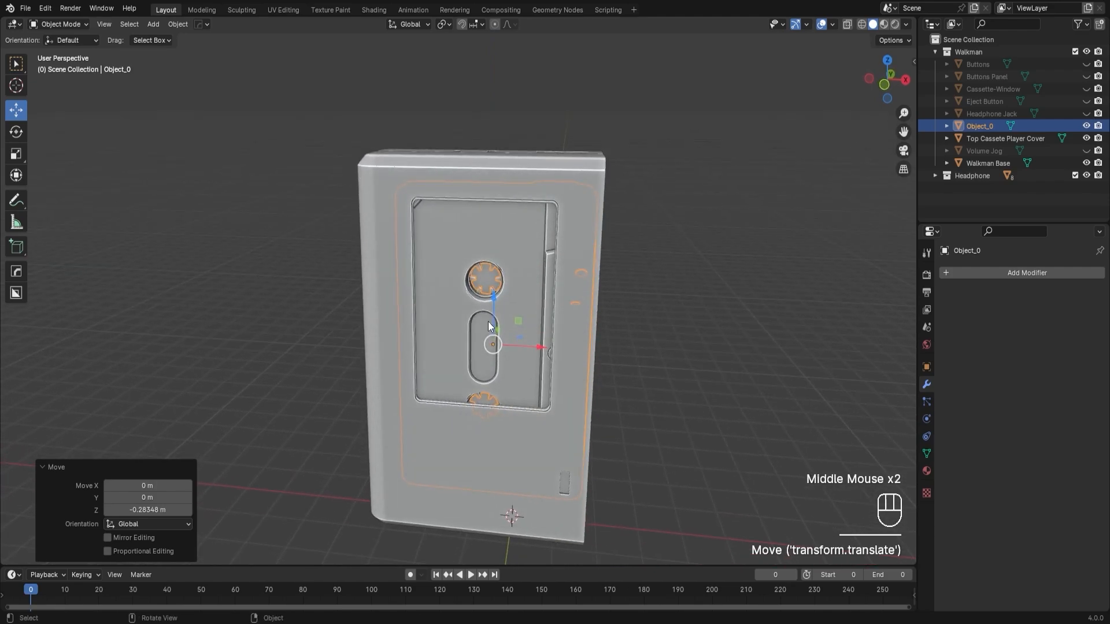
{"action": "left_click_drag", "start_coordinate": [494, 307], "coordinate": [495, 314]}
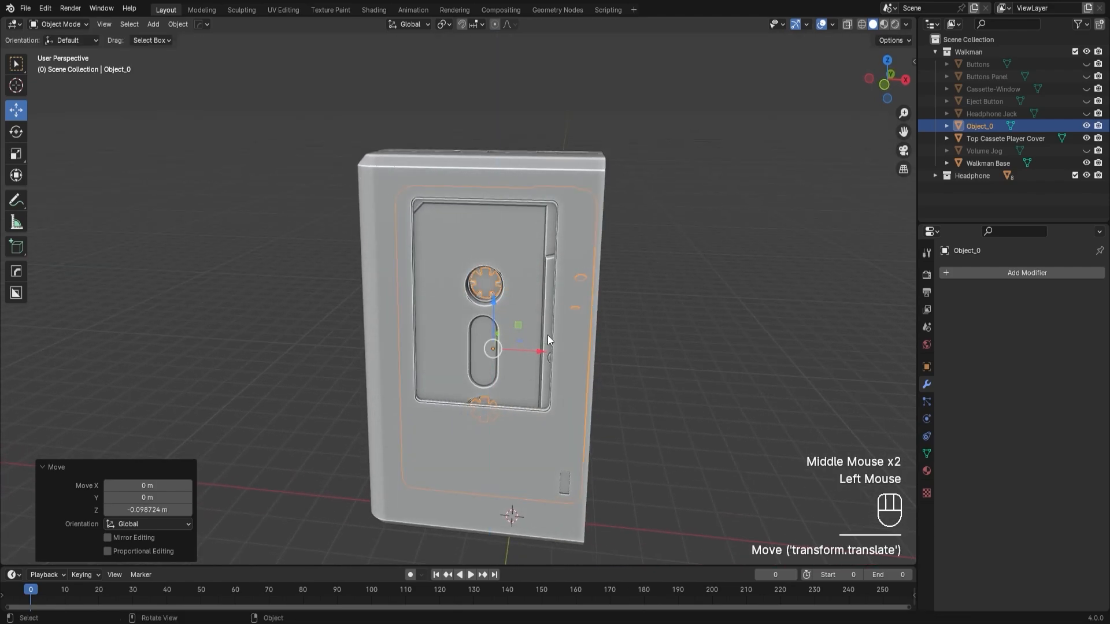
Step: Move the cassette about -0.14 m along X and nudge its depth slightly along Y in the side view
{"action": "middle_click_drag", "start_coordinate": [547, 335], "coordinate": [566, 315], "text": "alt"}
{"action": "left_click_drag", "start_coordinate": [525, 376], "coordinate": [508, 377]}
{"action": "middle_click_drag", "start_coordinate": [650, 348], "coordinate": [514, 365]}
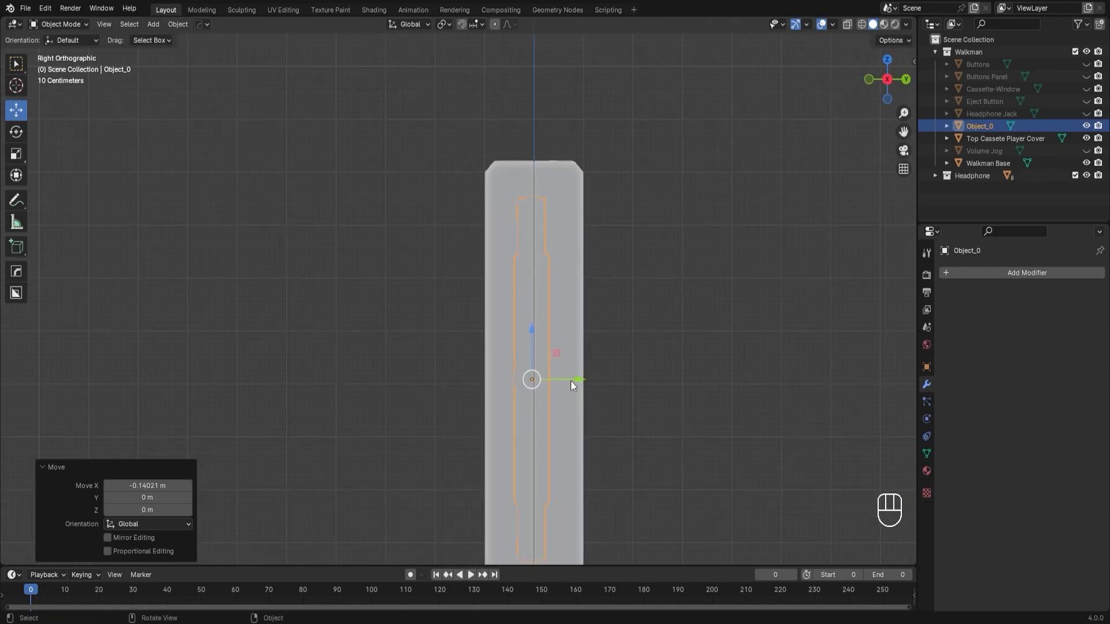
{"action": "left_click_drag", "start_coordinate": [576, 379], "coordinate": [570, 380]}
Step: Deselect the cassette, preview it through the window in Rendered shading, and return to Solid shading
{"action": "double_click", "coordinate": [656, 368]}
{"action": "middle_click_drag", "start_coordinate": [656, 368], "coordinate": [594, 303]}
{"action": "scroll", "coordinate": [594, 303], "scroll_direction": "up", "scroll_amount": 1}
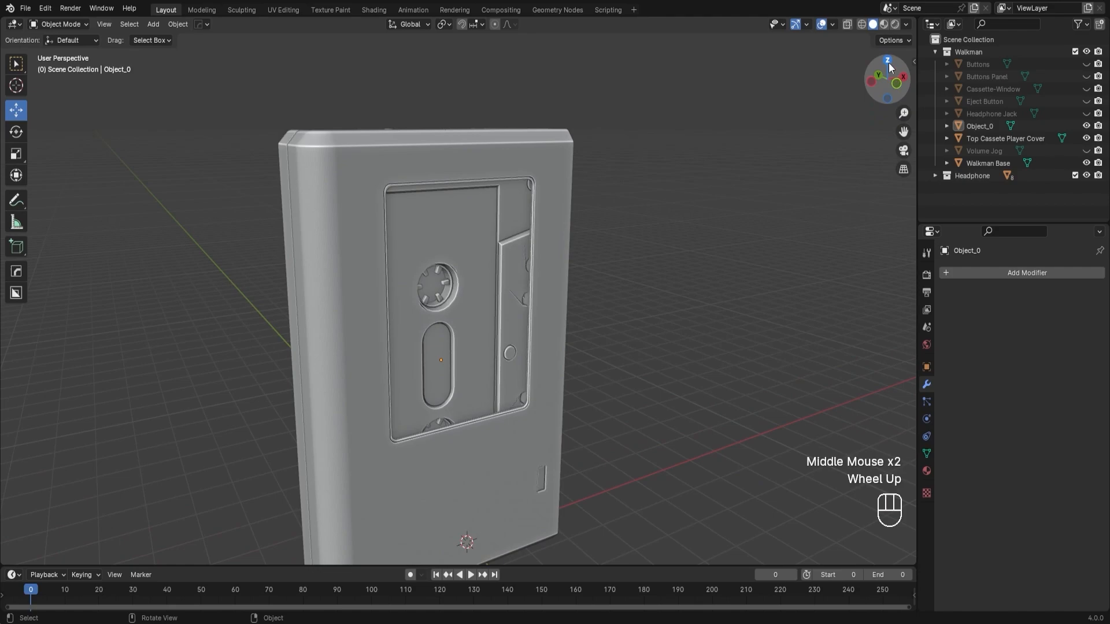
{"action": "left_click", "coordinate": [895, 25]}
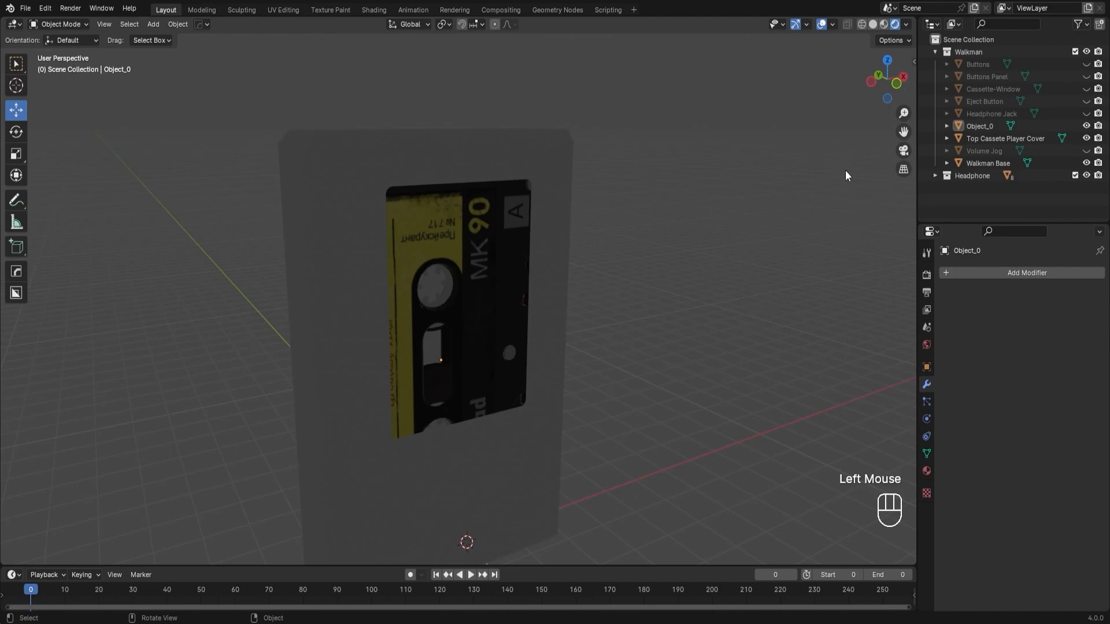
{"action": "left_click", "coordinate": [870, 25]}
Step: Rename the cassette Object_0 as "Audio Cassette"
{"action": "left_click", "coordinate": [465, 325]}
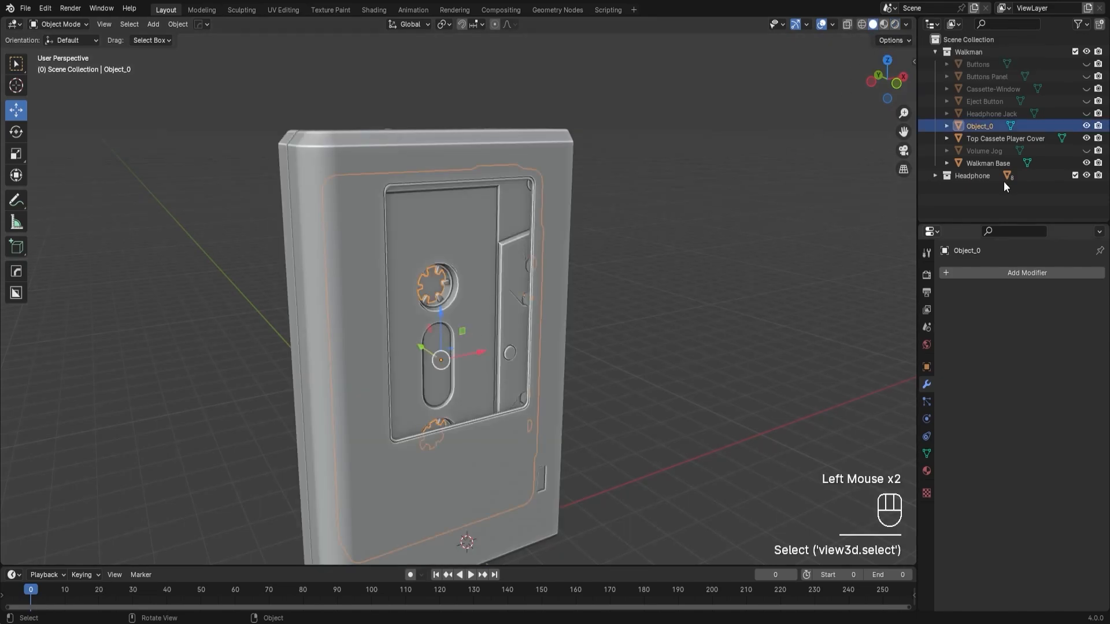
{"action": "left_click", "coordinate": [977, 115]}
{"action": "double_click", "coordinate": [983, 126]}
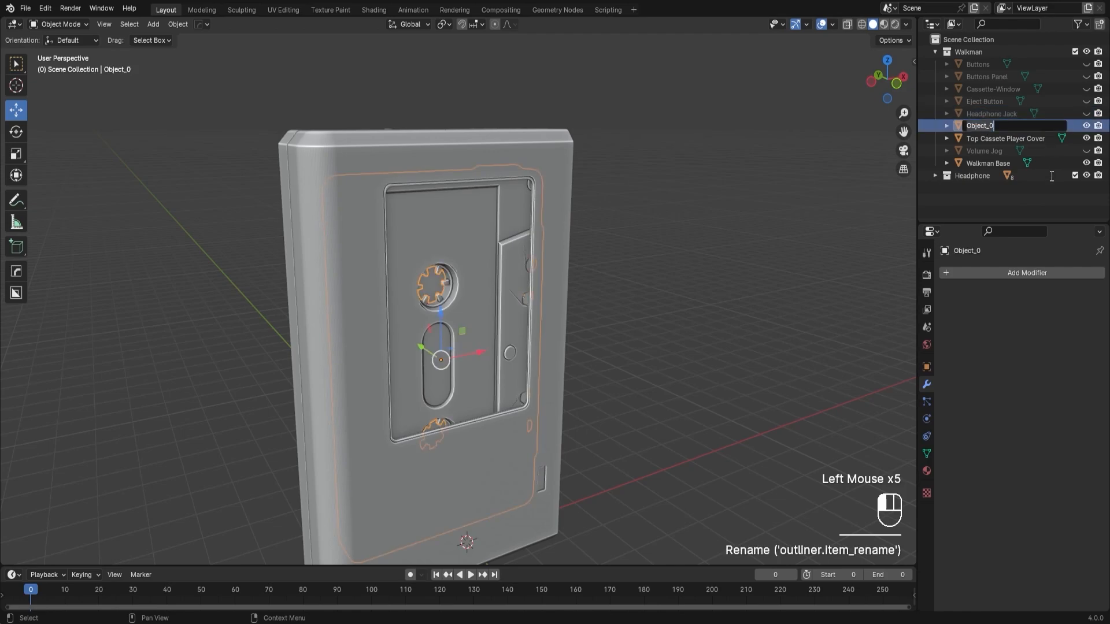
{"action": "type", "text": "Audio Casset"}
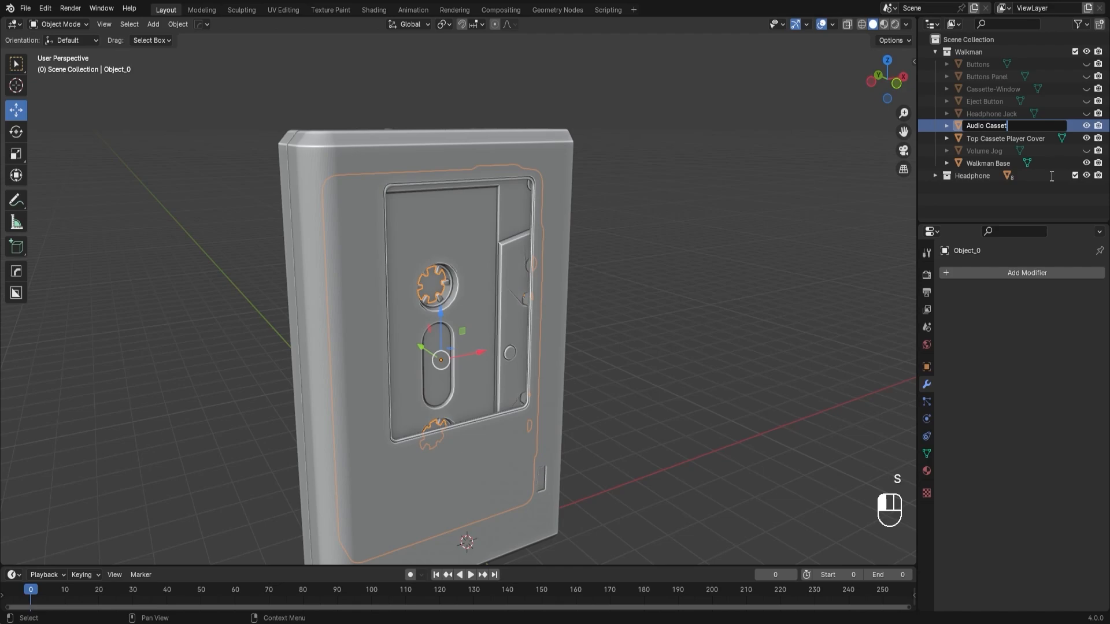
{"action": "type", "text": "te"}
{"action": "key", "text": "Return"}
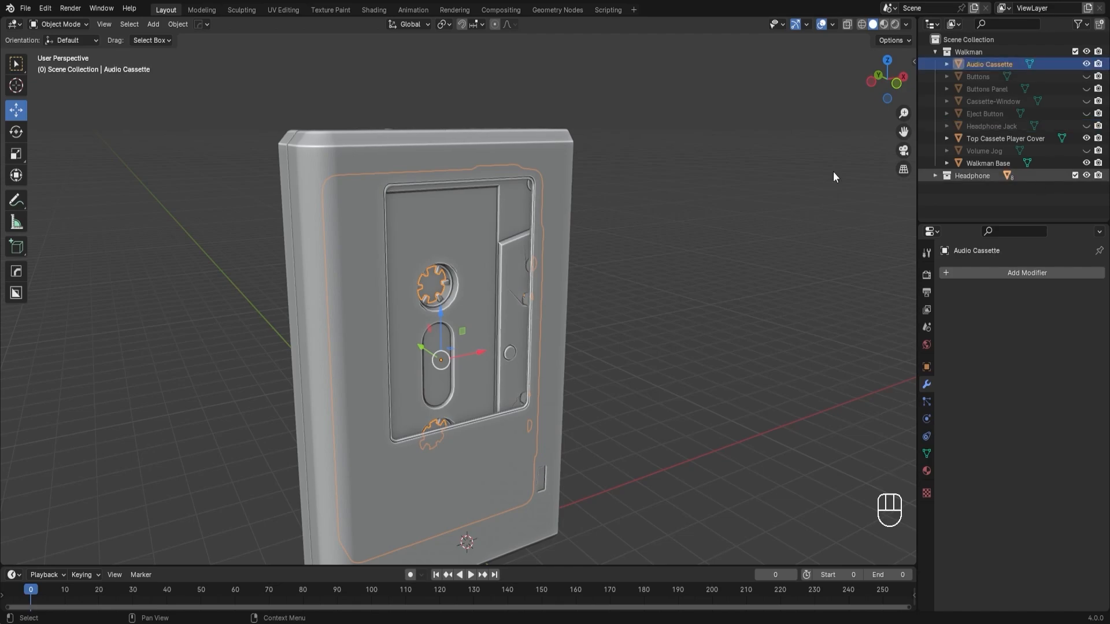
Step: Unhide all hidden Walkman and headphone objects and clear the selection
{"action": "key", "text": "alt+h"}
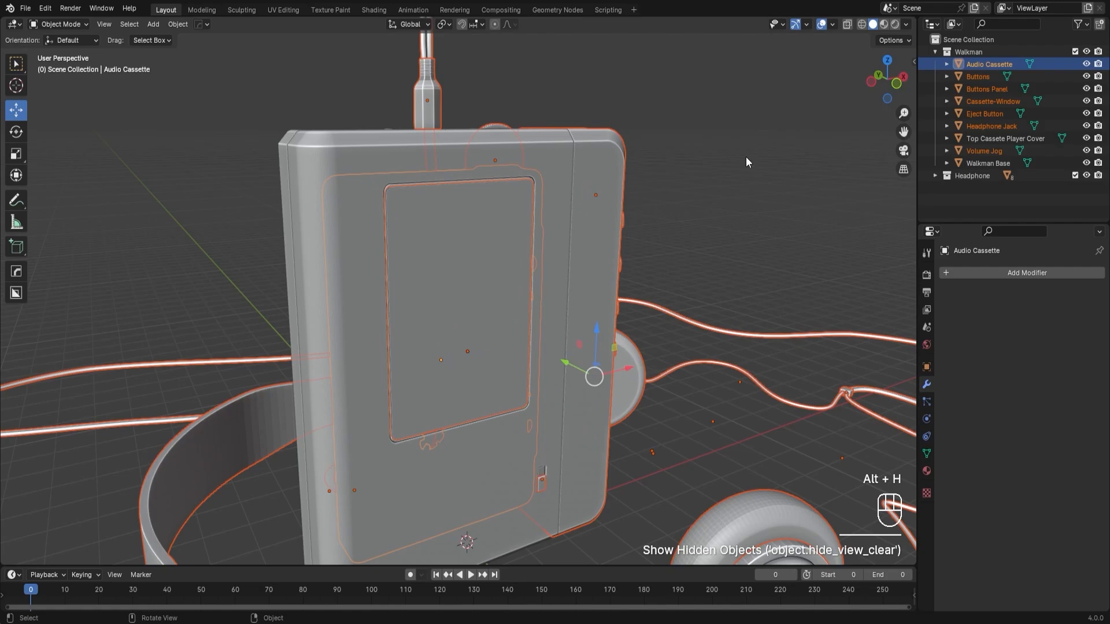
{"action": "left_click", "coordinate": [746, 157]}
{"action": "scroll", "coordinate": [700, 230], "scroll_direction": "down", "scroll_amount": 2}
{"action": "middle_click_drag", "start_coordinate": [700, 230], "coordinate": [673, 259]}
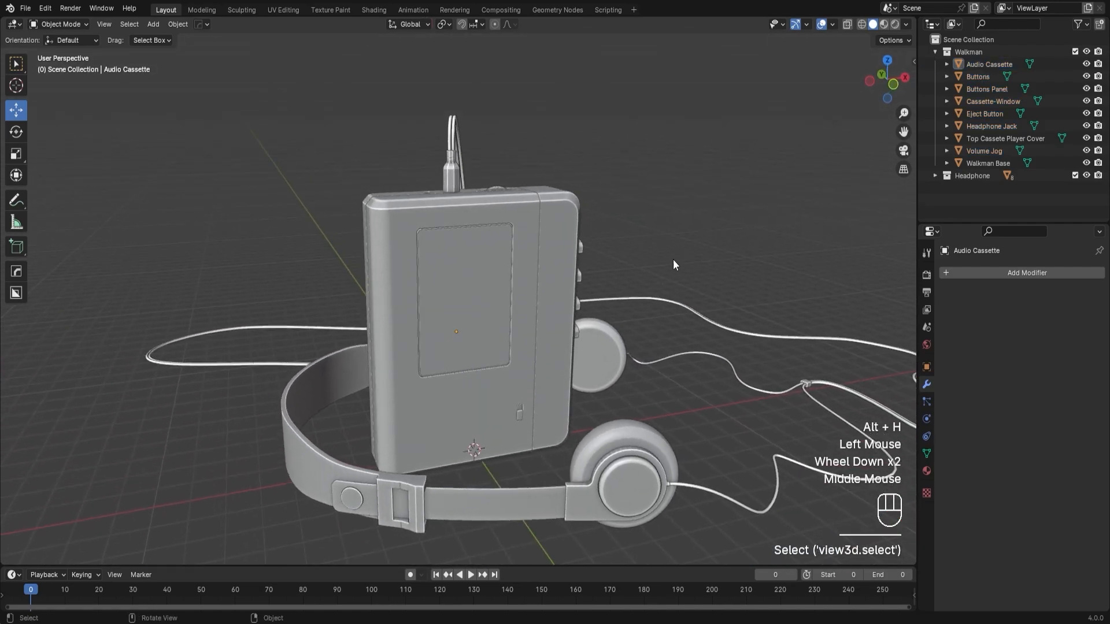
Step: Select the Cassette-Window on the front of the Walkman and hide it
{"action": "left_click", "coordinate": [461, 294]}
{"action": "middle_click_drag", "start_coordinate": [460, 293], "coordinate": [474, 286]}
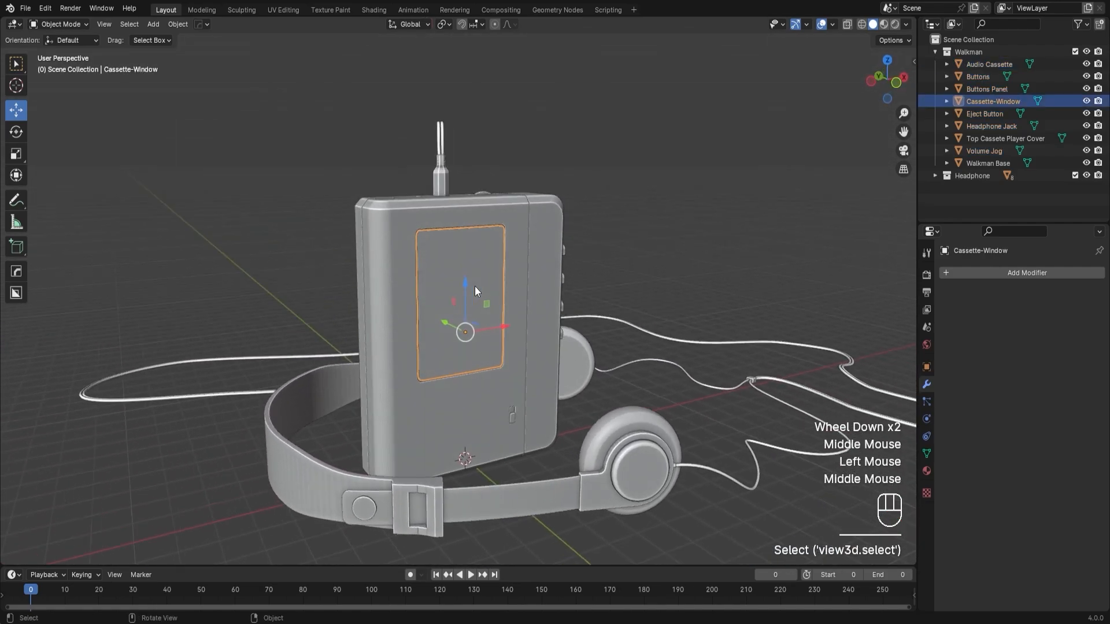
{"action": "key", "text": "h"}
Step: Select the Audio Cassette through the open window and move it about -0.243 m along Y
{"action": "middle_click_drag", "start_coordinate": [602, 261], "coordinate": [632, 280]}
{"action": "left_click", "coordinate": [466, 286]}
{"action": "scroll", "coordinate": [498, 330], "scroll_direction": "up", "scroll_amount": 3}
{"action": "middle_click_drag", "start_coordinate": [493, 327], "coordinate": [460, 335]}
{"action": "left_click_drag", "start_coordinate": [369, 349], "coordinate": [379, 353]}
{"action": "middle_click_drag", "start_coordinate": [379, 354], "coordinate": [452, 363]}
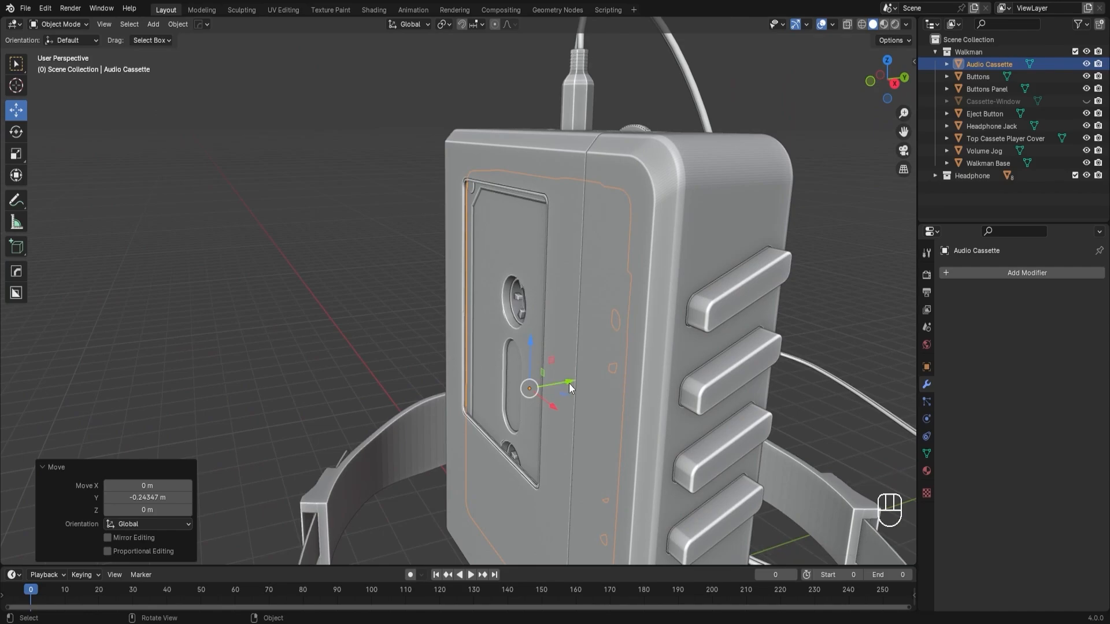
Step: Move the Audio Cassette about 0.06 m along Y inside the Walkman body and back by about -0.052 m
{"action": "left_click_drag", "start_coordinate": [568, 383], "coordinate": [579, 383]}
{"action": "middle_click_drag", "start_coordinate": [578, 382], "coordinate": [557, 394]}
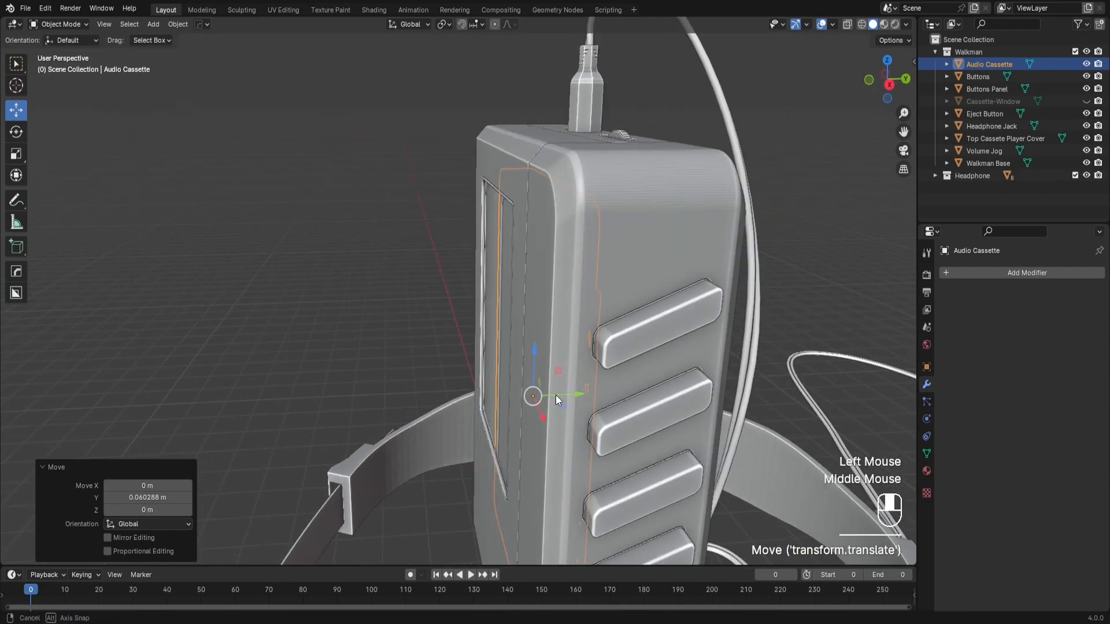
{"action": "left_click_drag", "start_coordinate": [569, 394], "coordinate": [598, 400]}
{"action": "middle_click_drag", "start_coordinate": [599, 401], "coordinate": [608, 390], "text": "alt"}
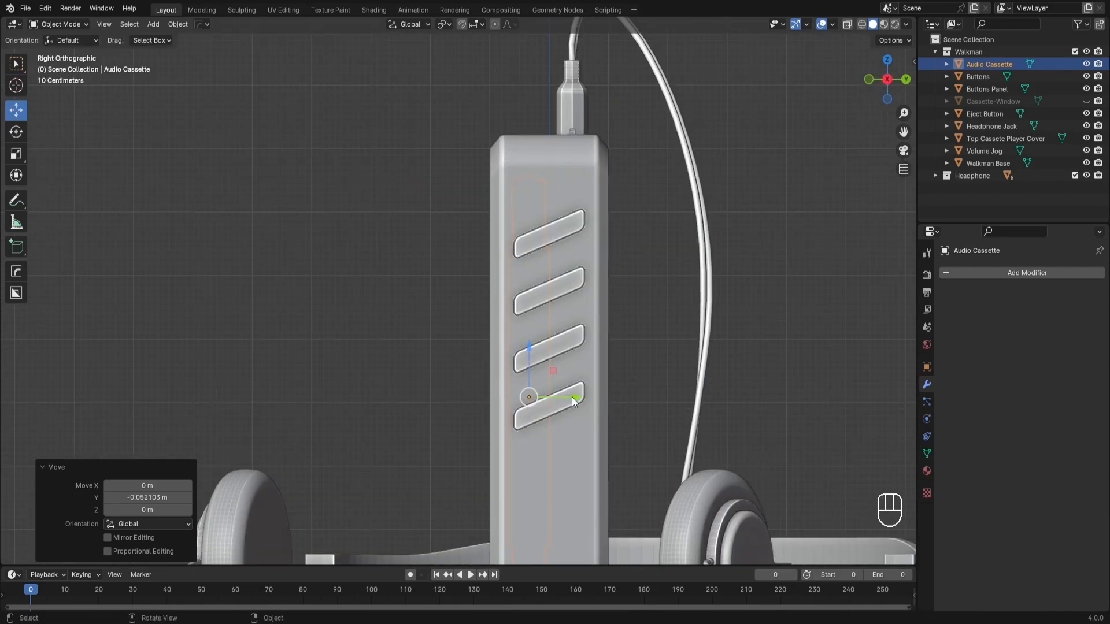
Step: Shift the Audio Cassette about -0.039 m along Y, nudge it slightly closer to the window opening, and clear the selection
{"action": "left_click_drag", "start_coordinate": [571, 396], "coordinate": [565, 399]}
{"action": "middle_click_drag", "start_coordinate": [564, 398], "coordinate": [595, 363]}
{"action": "middle_click_drag", "start_coordinate": [597, 406], "coordinate": [404, 381]}
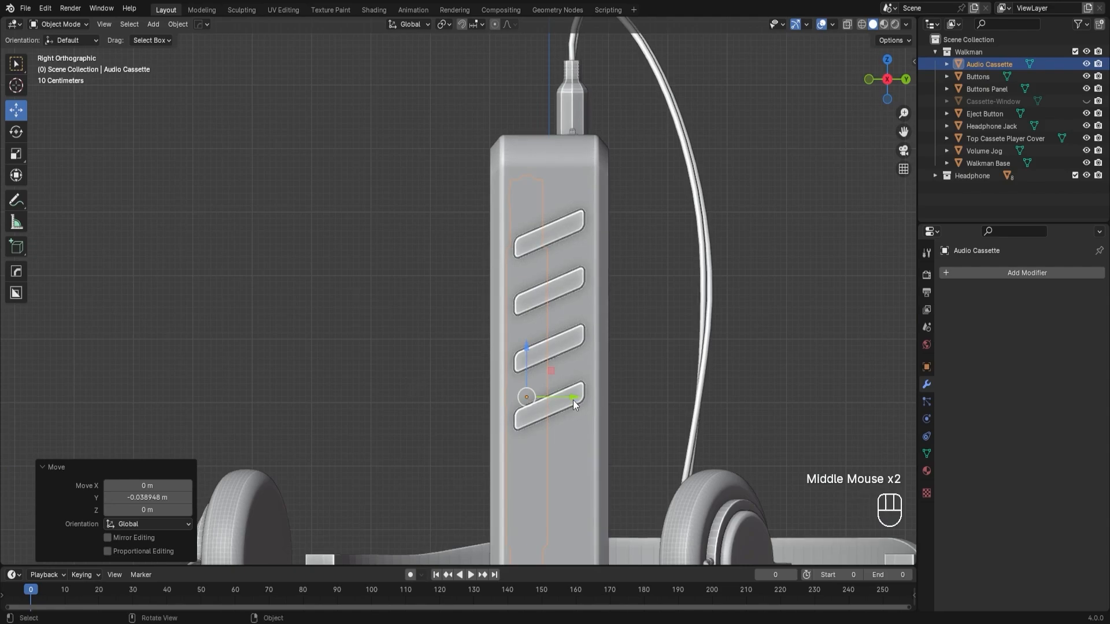
{"action": "left_click_drag", "start_coordinate": [573, 400], "coordinate": [567, 400]}
{"action": "middle_click_drag", "start_coordinate": [566, 401], "coordinate": [515, 401]}
{"action": "left_click", "coordinate": [616, 403]}
{"action": "scroll", "coordinate": [537, 394], "scroll_direction": "down", "scroll_amount": 3}
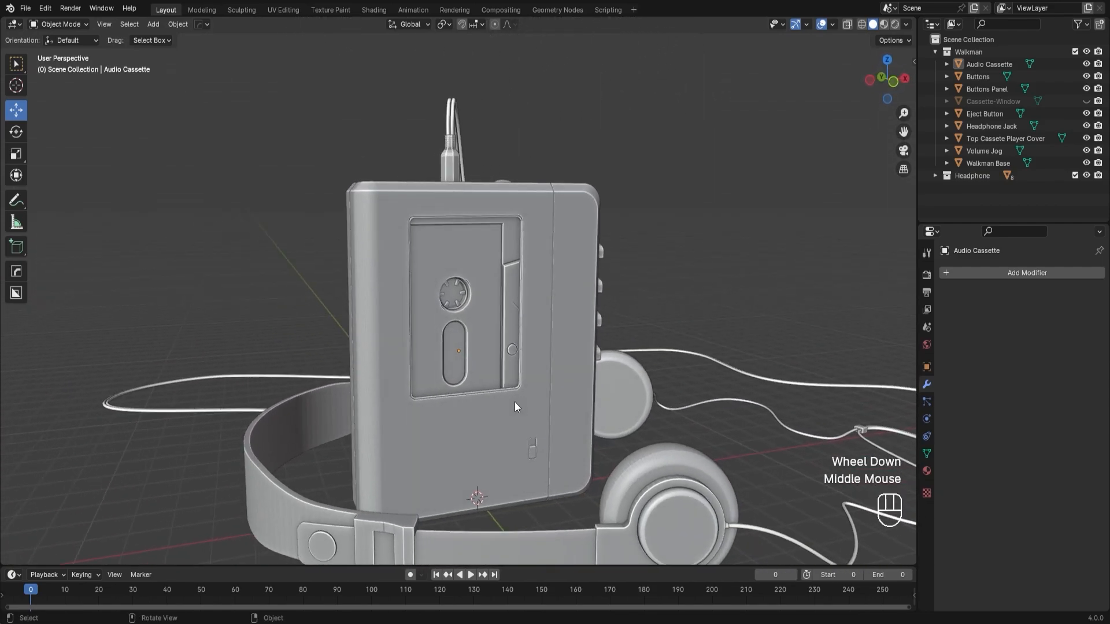
Step: Unhide the Cassette-Window, clear the selection and save the Walkman file
{"action": "key", "text": "alt+h"}
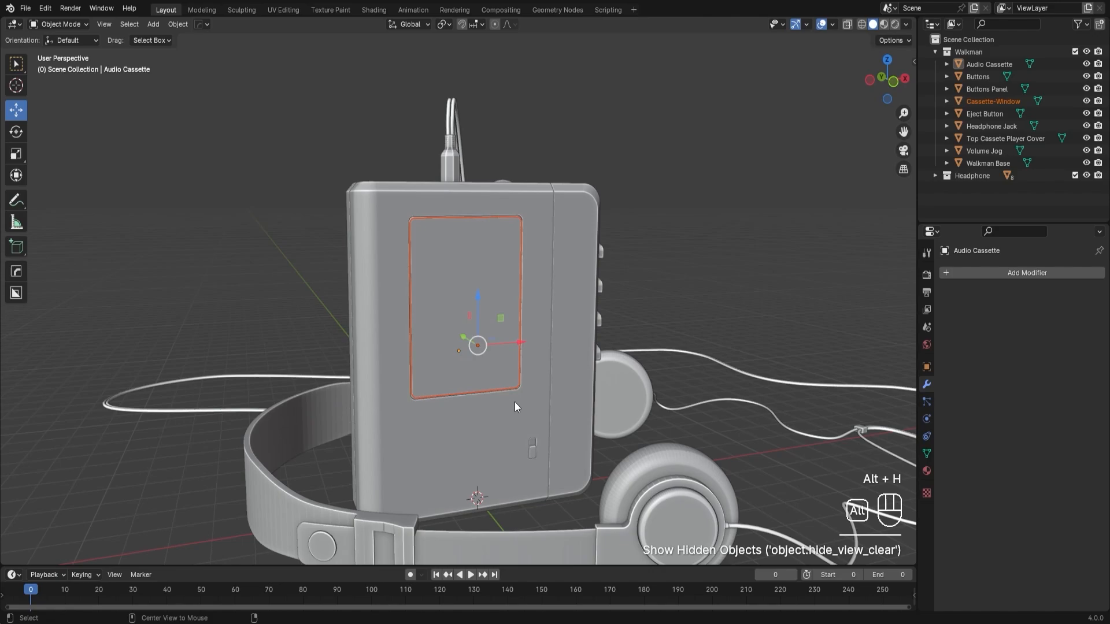
{"action": "left_click", "coordinate": [643, 202]}
{"action": "middle_click_drag", "start_coordinate": [642, 203], "coordinate": [589, 218]}
{"action": "scroll", "coordinate": [641, 208], "scroll_direction": "down", "scroll_amount": 2}
{"action": "key", "text": "ctrl+s"}
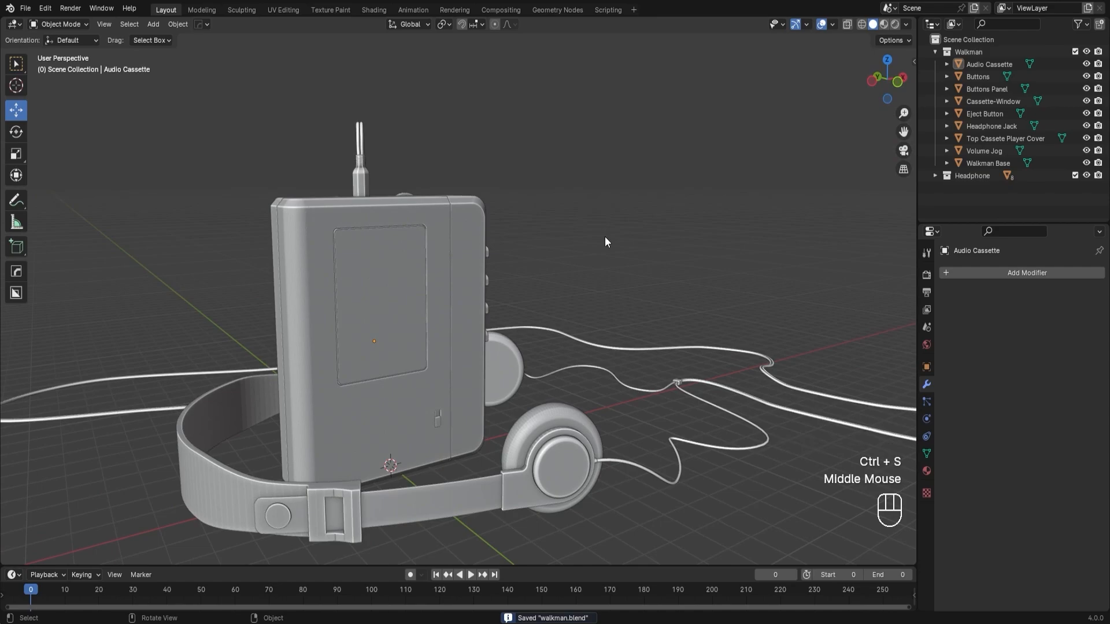